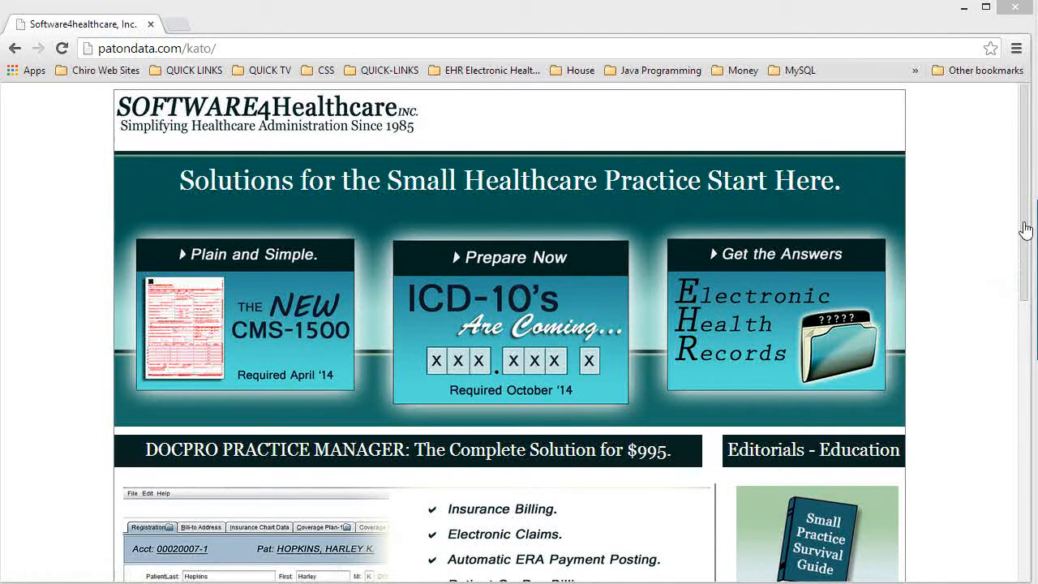
drag(1032, 209, 1037, 361)
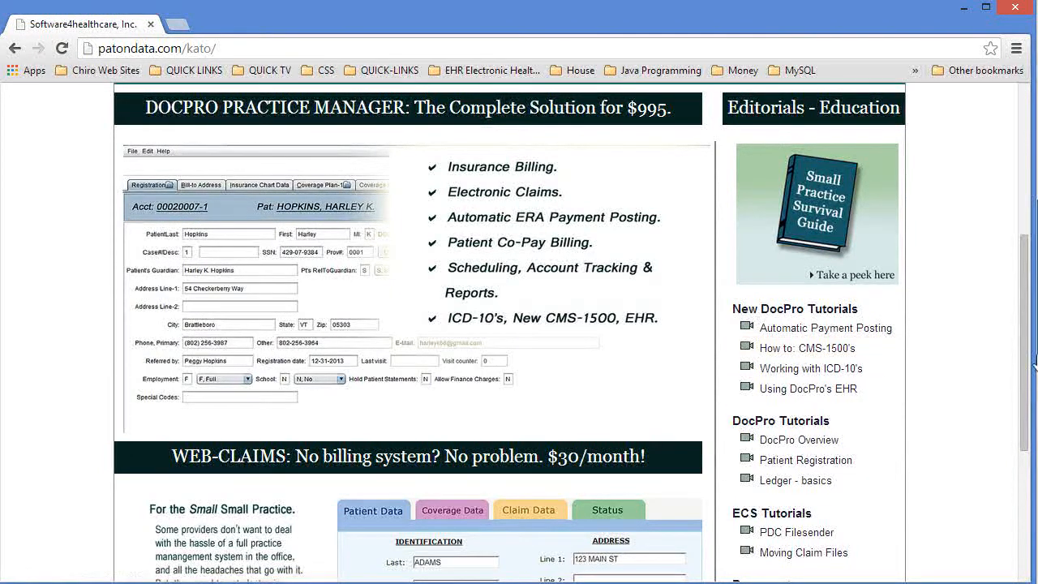
drag(1027, 367, 1027, 275)
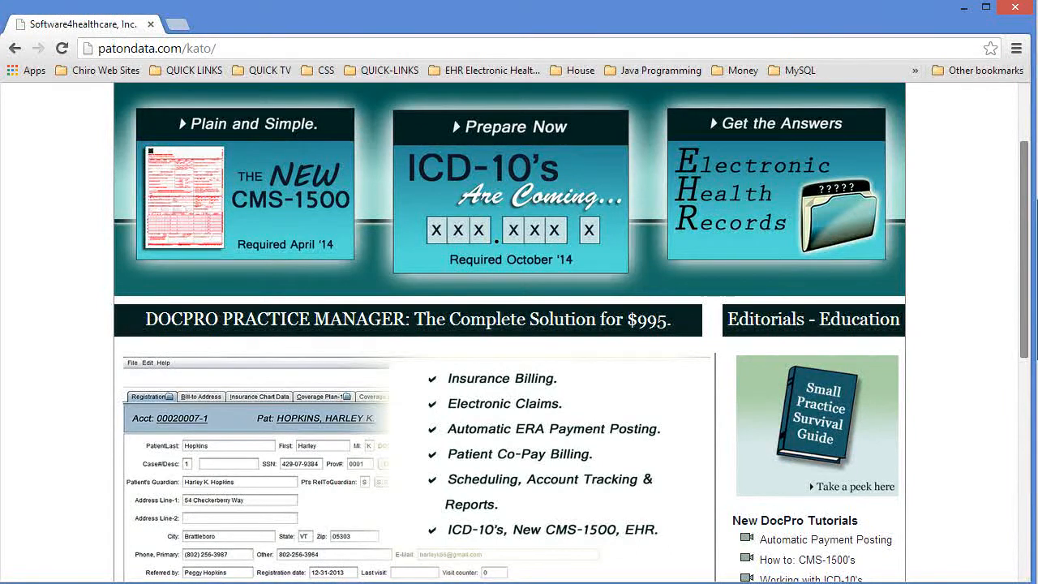
drag(1027, 275, 1027, 218)
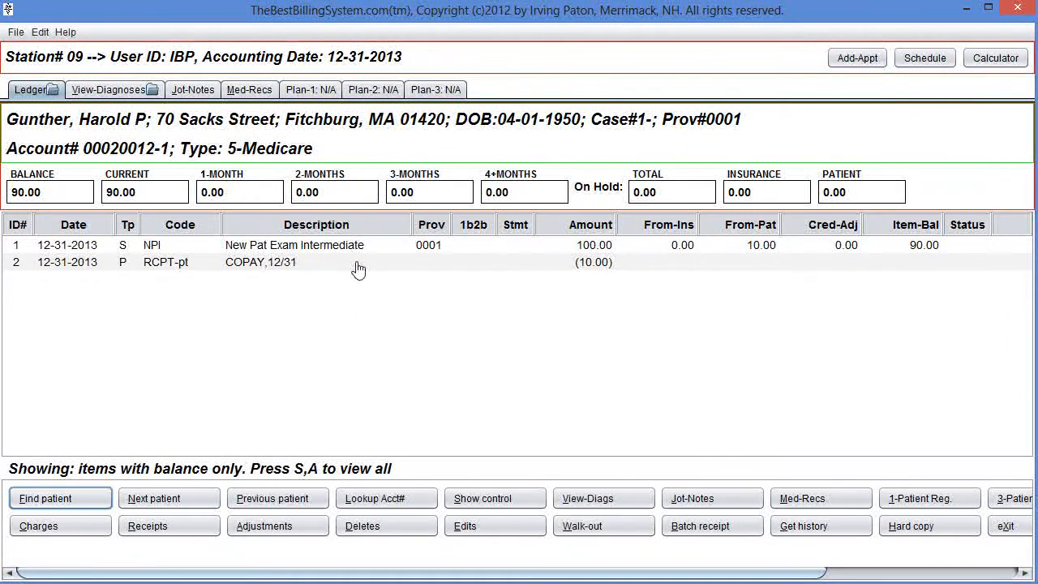
Open the patient's diagnoses and view the descriptions of the 12-31-2013 diagnosis set.
click(113, 90)
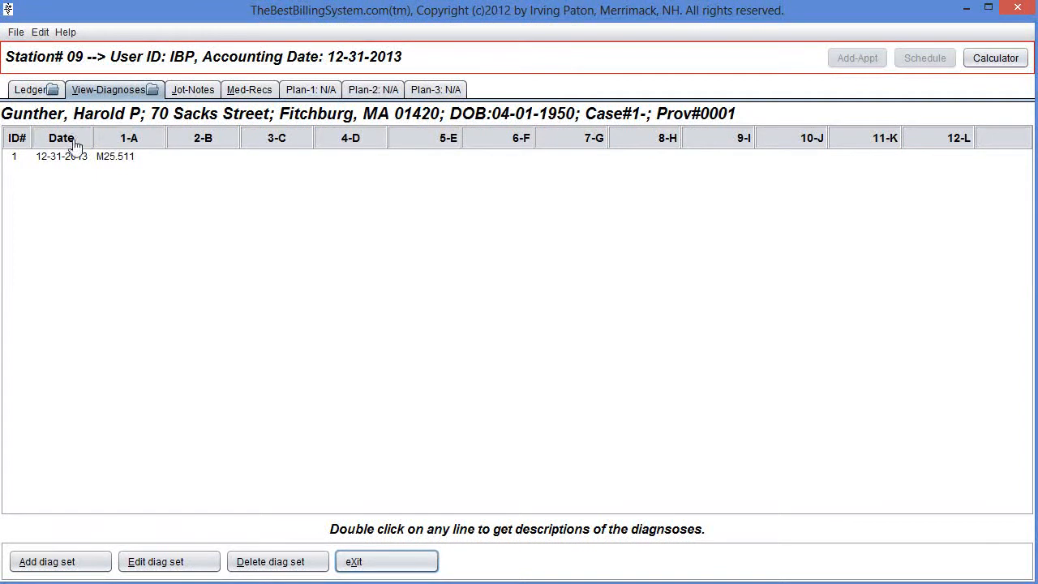
double_click(102, 162)
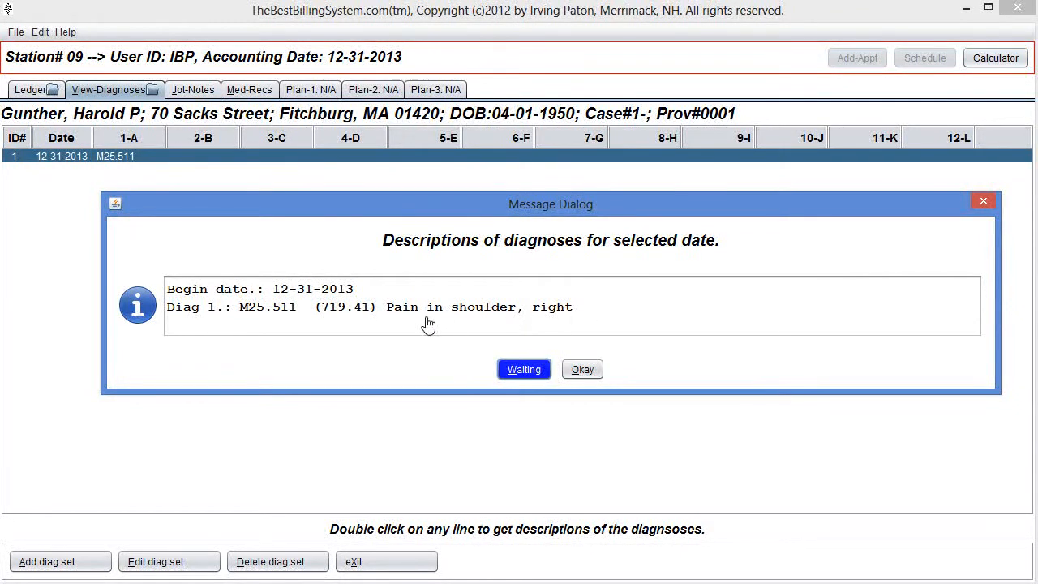
click(581, 370)
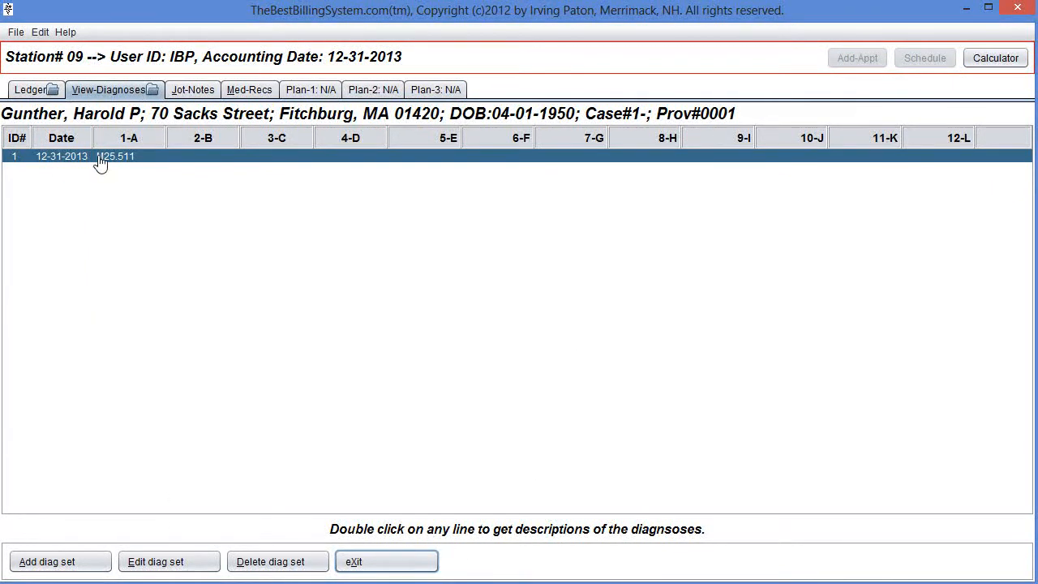
Start editing the diagnosis set and explore the 2-B diagnostic code lookup by sorting its columns.
click(186, 563)
double_click(131, 157)
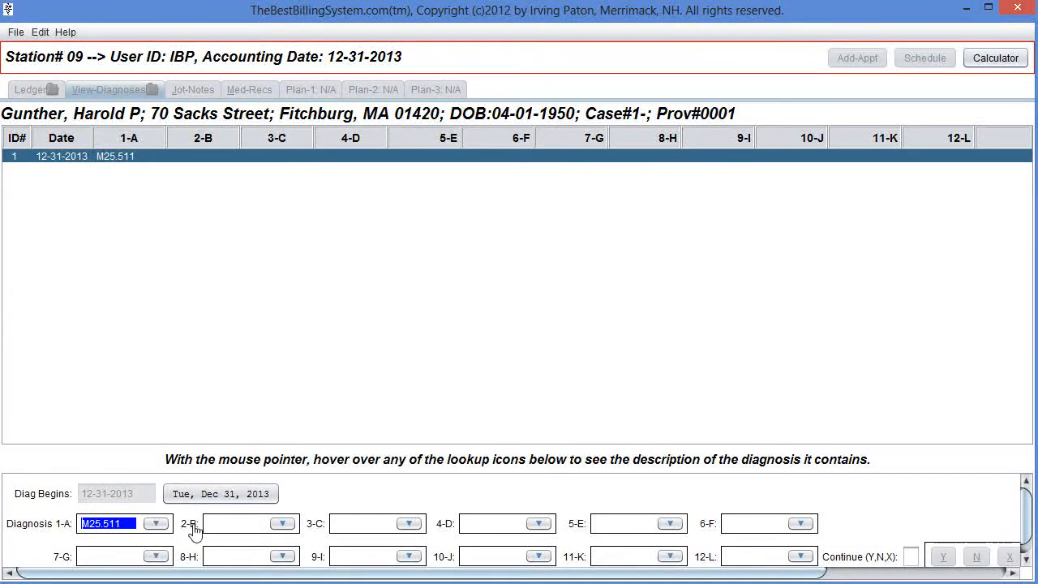
click(283, 526)
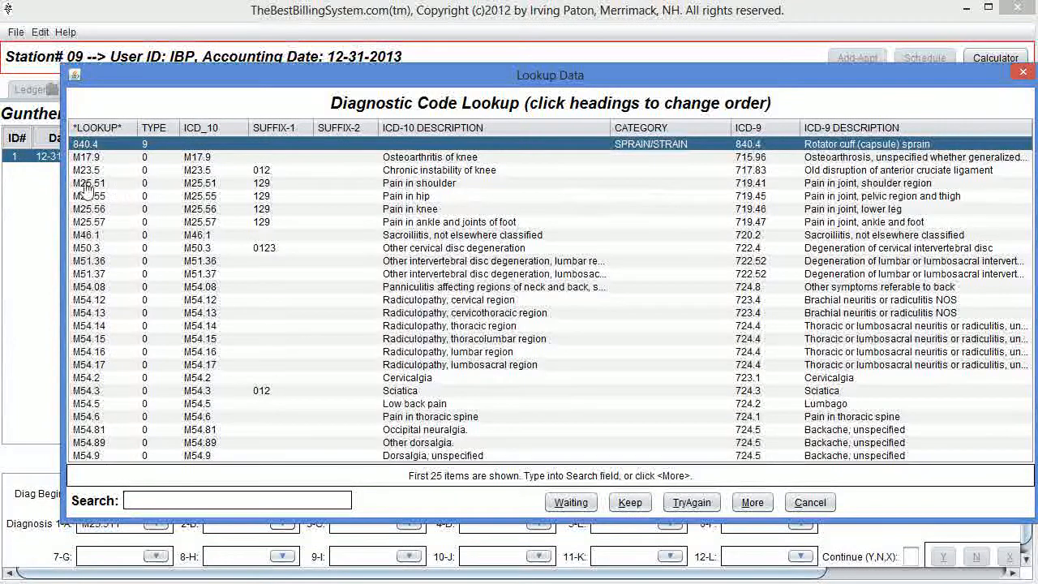
click(158, 130)
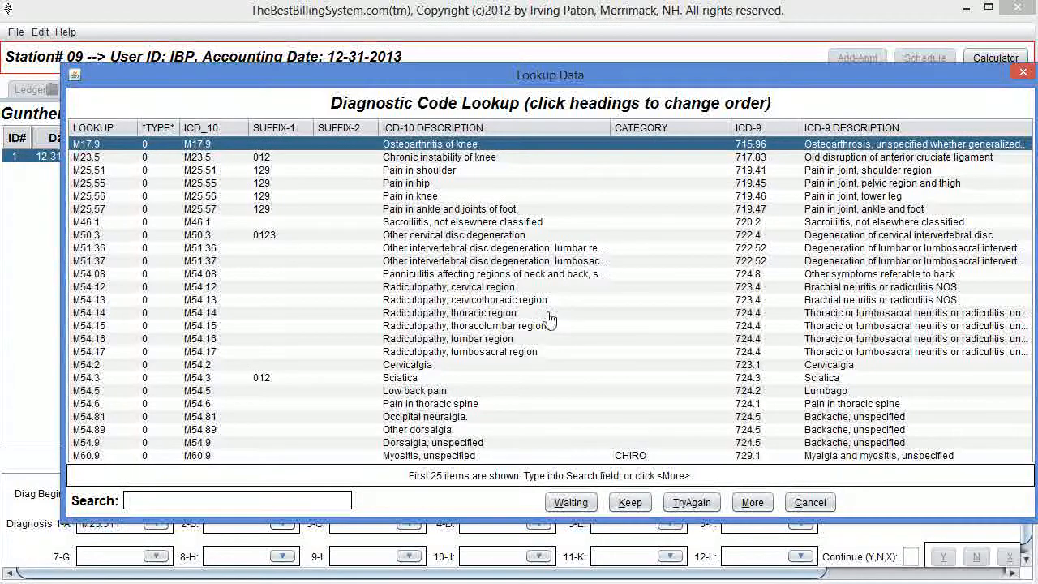
click(754, 503)
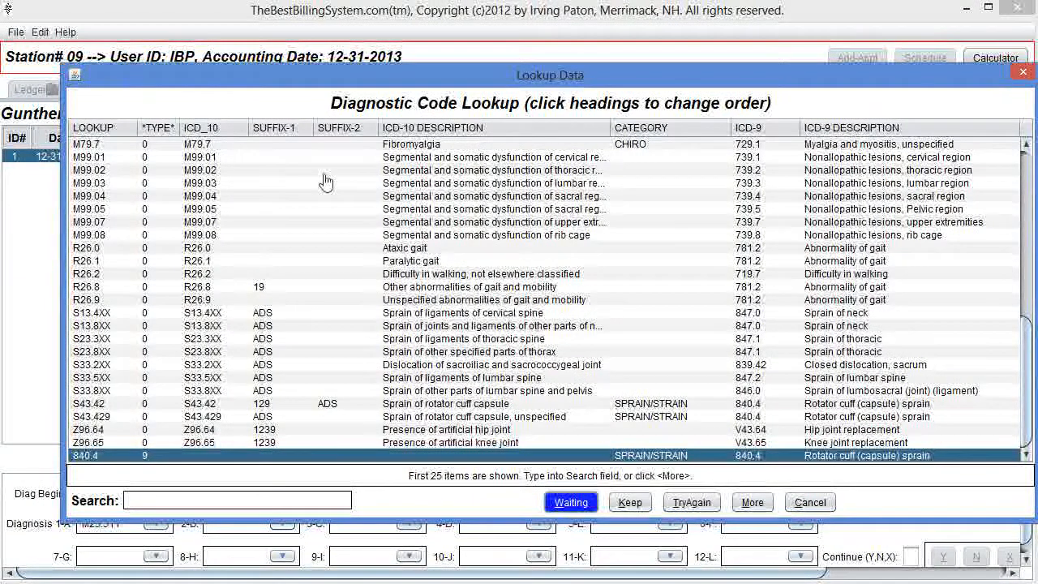
click(96, 128)
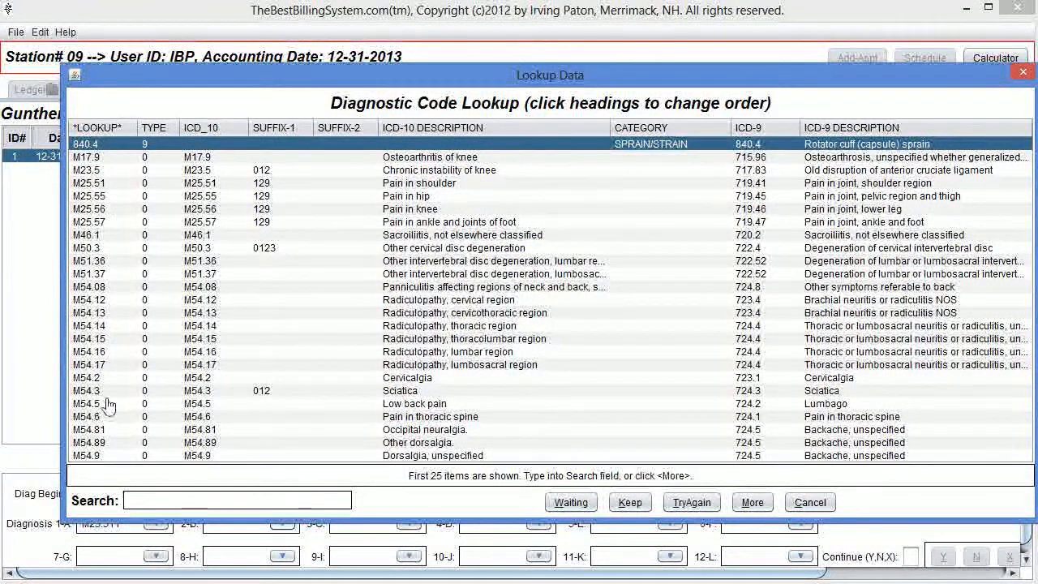
click(203, 136)
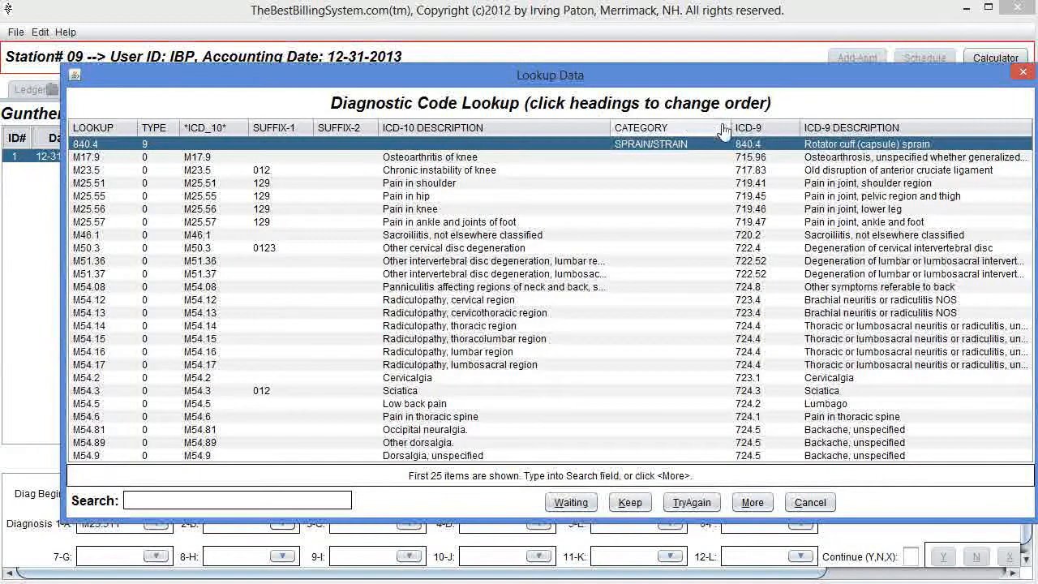
click(753, 137)
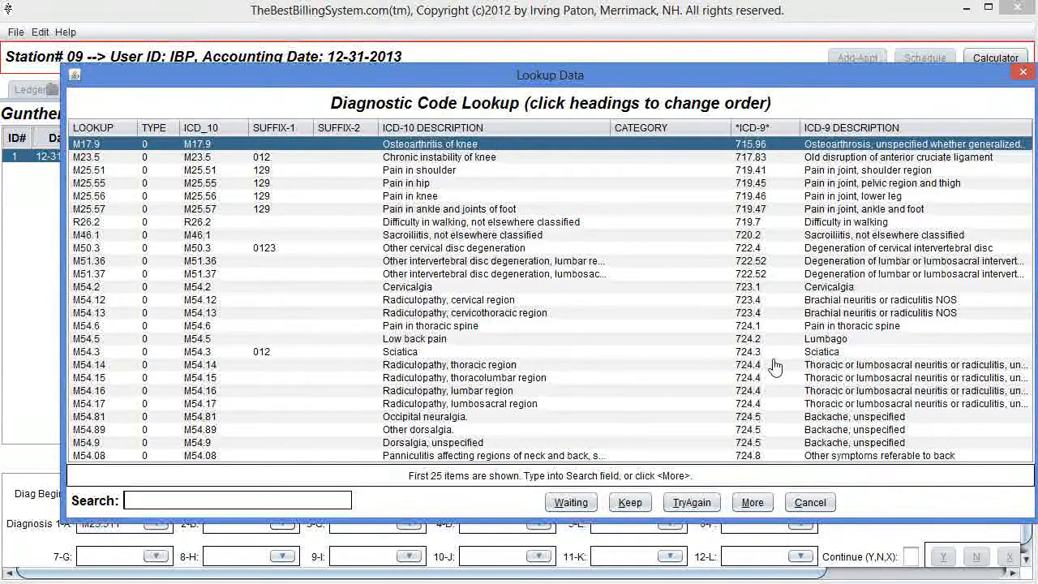
Search the lookup for ICD-9 739 and set diagnosis 2-B to M99.03.
text(739)
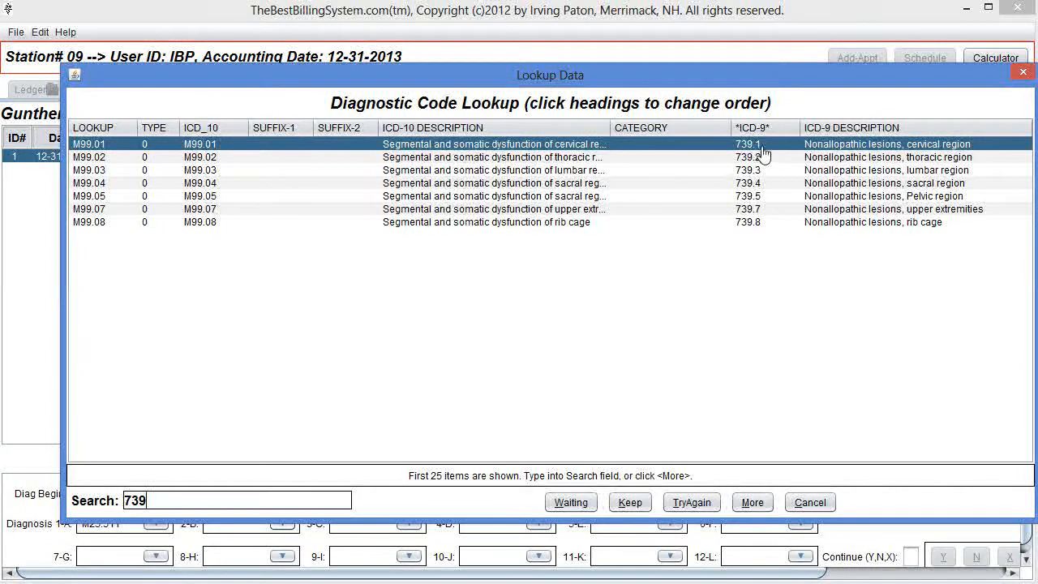
double_click(756, 176)
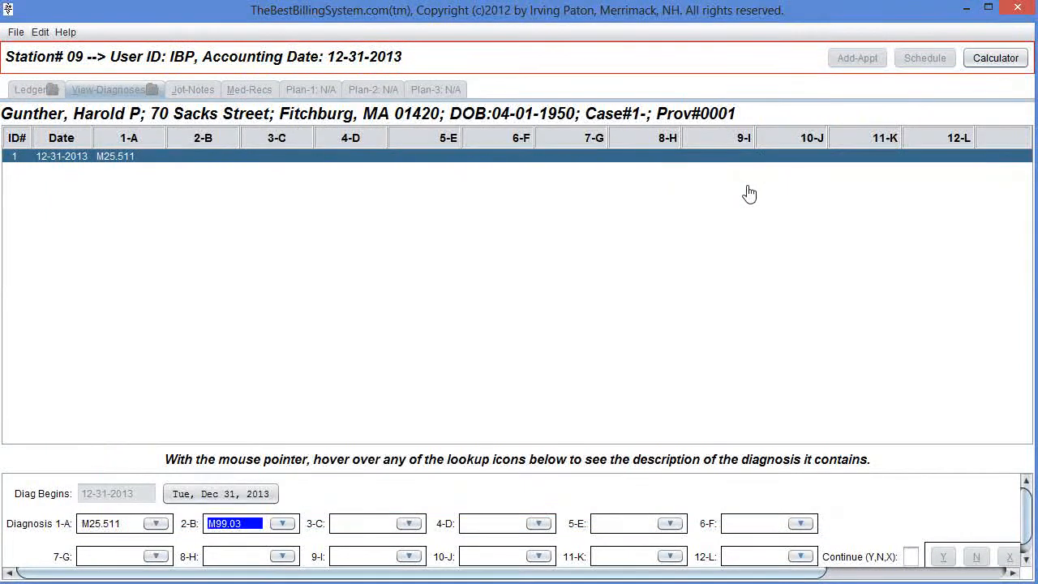
key(Tab)
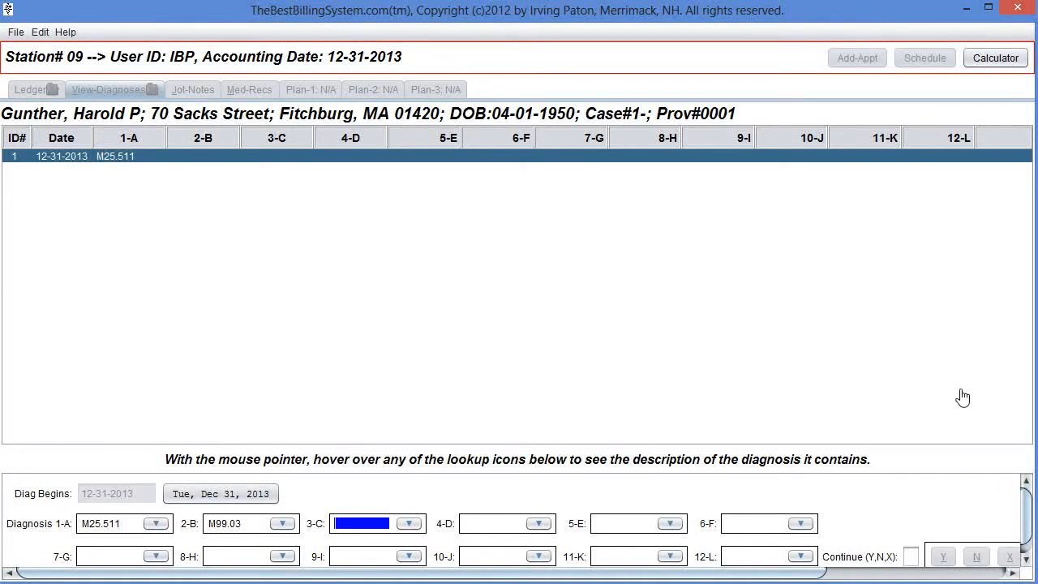
Set diagnosis 3-C to M51.36 and 4-D to M54.16 from the code lookup.
click(409, 523)
double_click(199, 260)
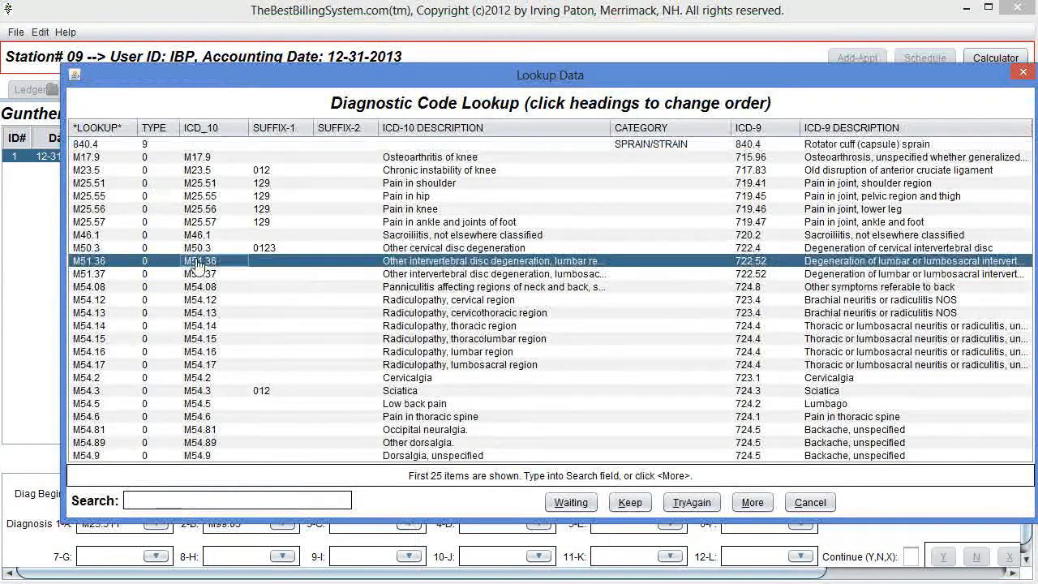
click(539, 524)
double_click(264, 360)
Set diagnosis 5-E to M54.17 and 6-F to M54.5 from the code lookup.
click(670, 523)
double_click(399, 372)
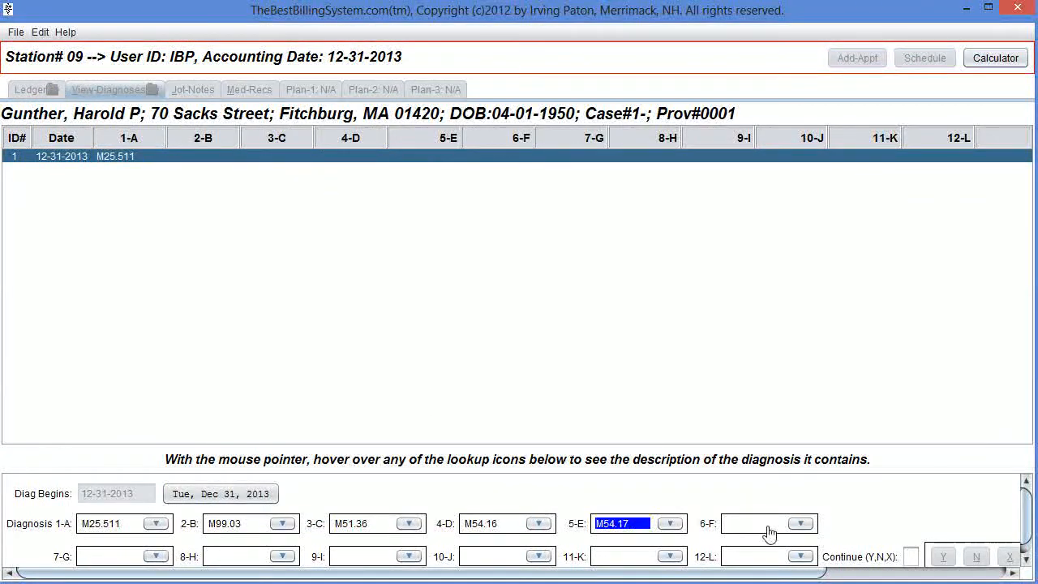
click(800, 523)
double_click(416, 404)
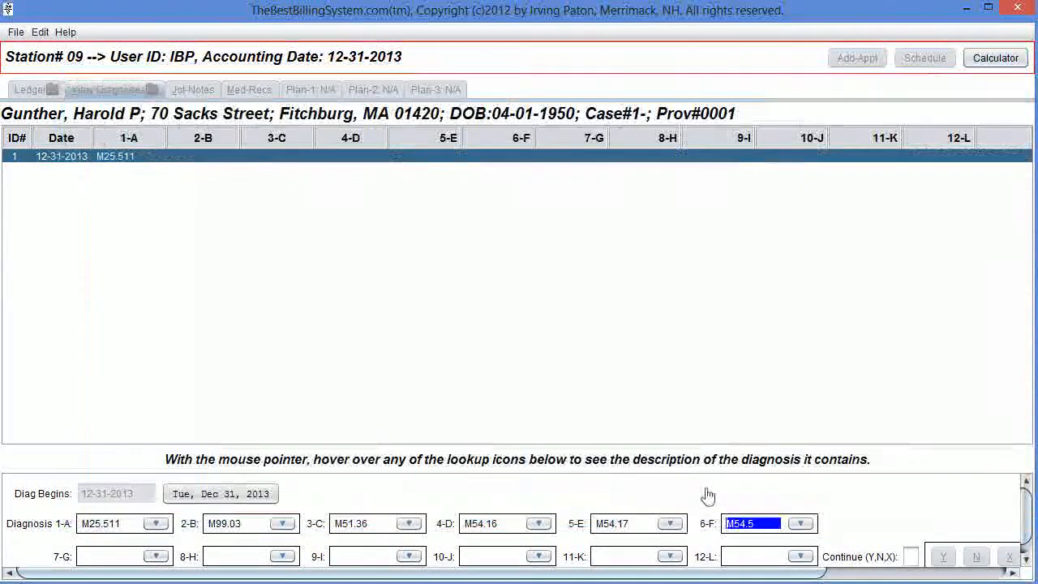
Save the edited diagnosis set and return to the patient's ledger.
key(Return)
key(Return)
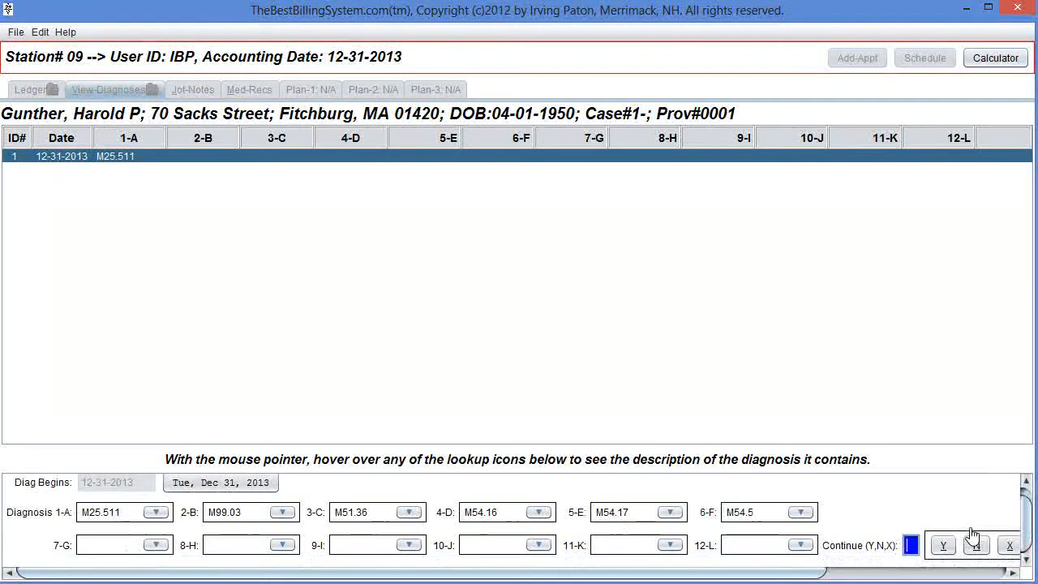
key(Return)
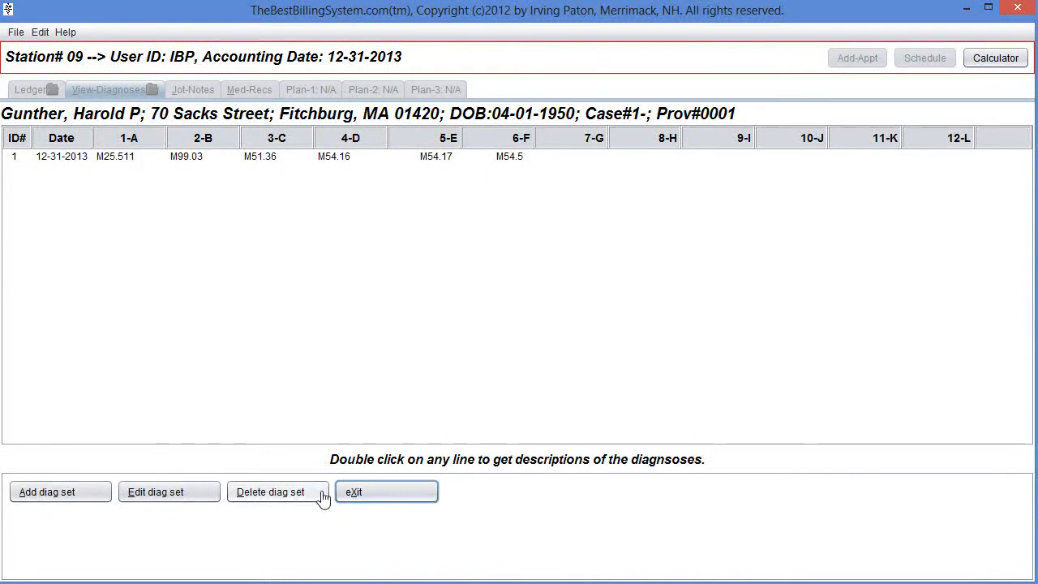
click(391, 498)
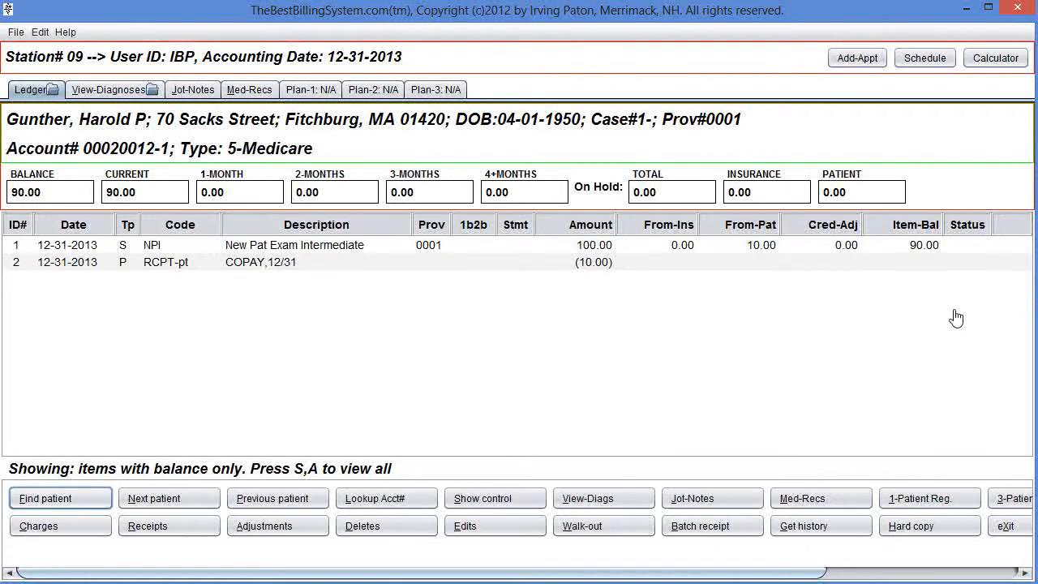
Start posting a charge and choose code 97710 Therapeutic Therapy from the charge code lookup.
key(c)
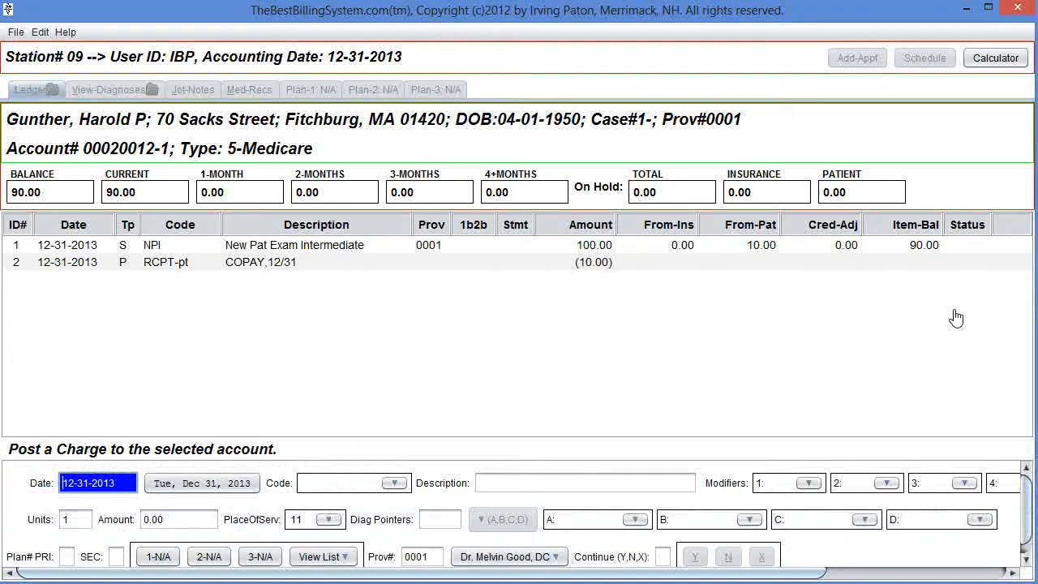
key(Return)
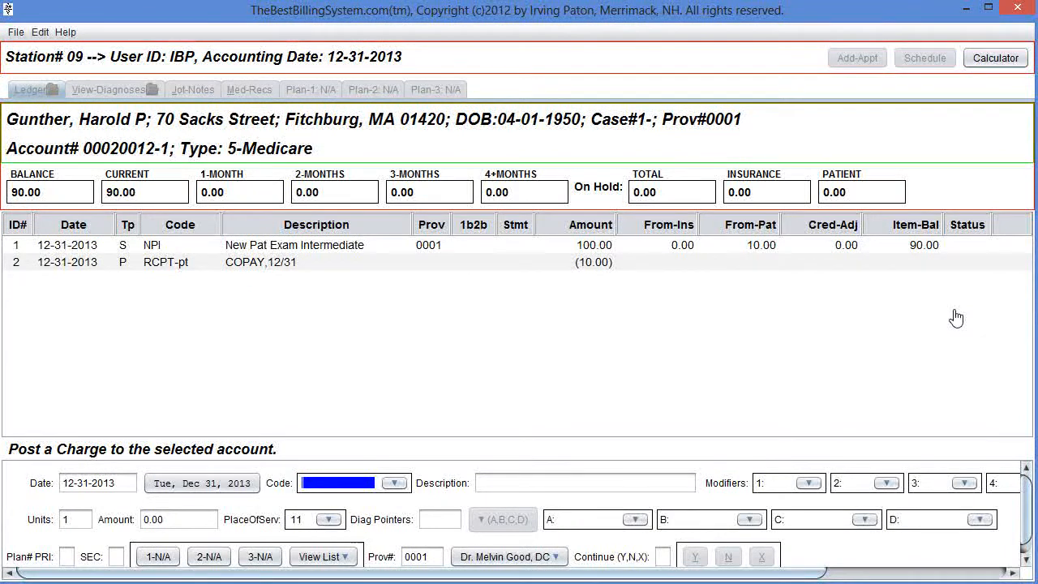
click(395, 483)
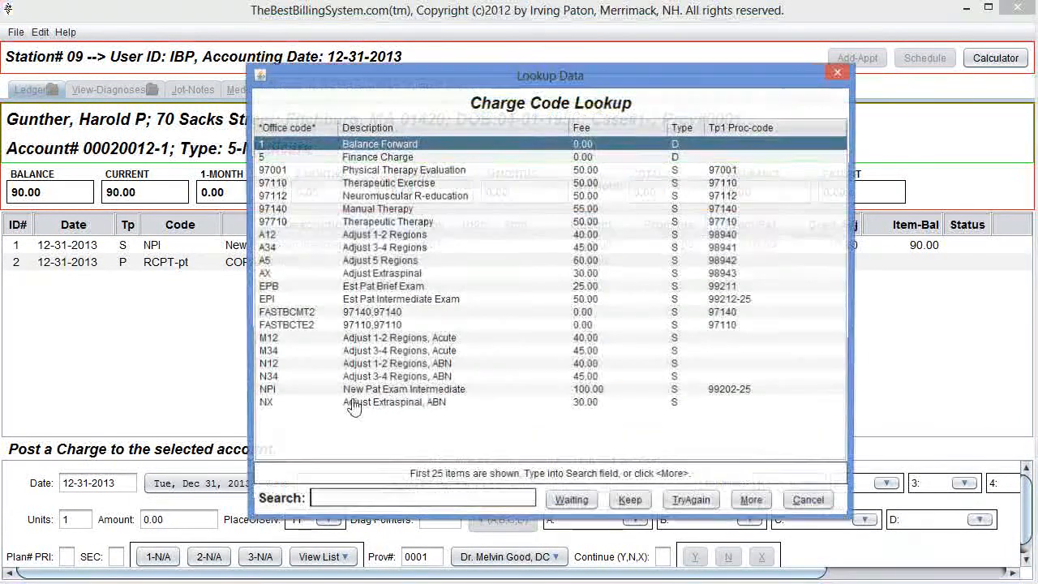
click(273, 223)
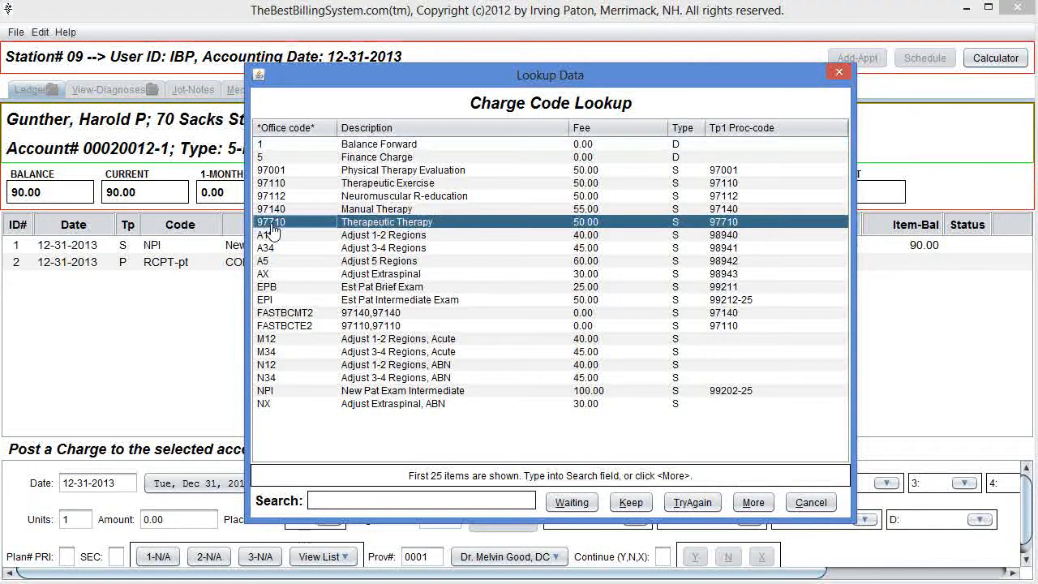
double_click(273, 224)
key(Tab)
key(Tab)
key(Tab)
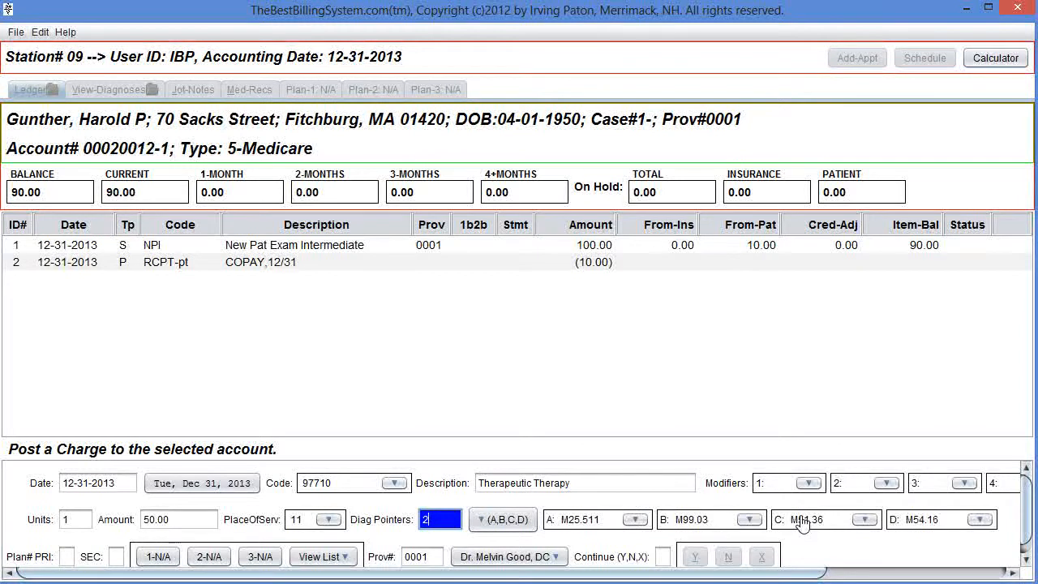
Examine the charge's diagnosis fields and cycle through the diagnosis pointer groups A–D, E–H and I–L.
click(701, 521)
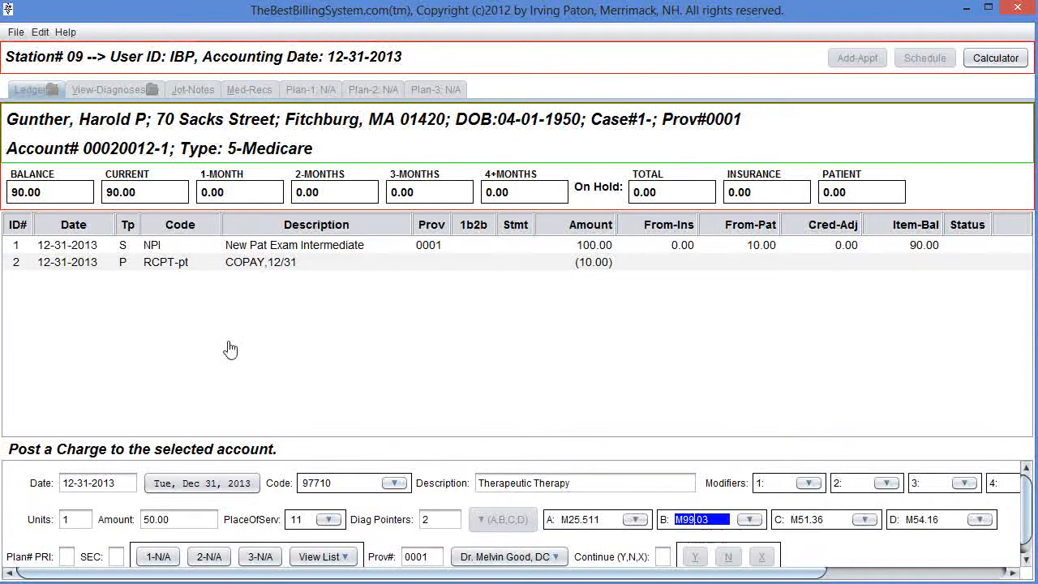
key(Tab)
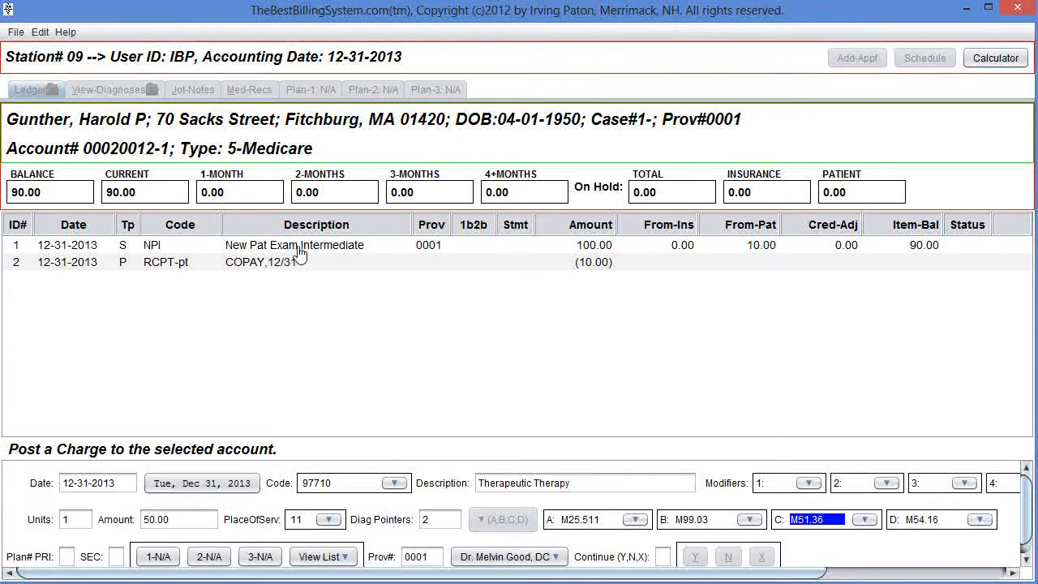
key(Tab)
key(Tab)
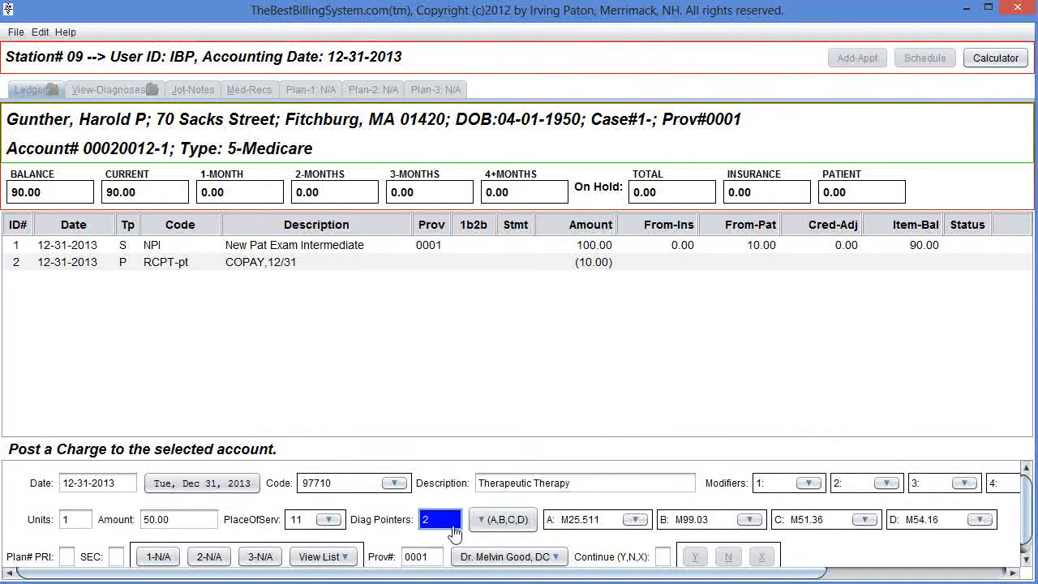
click(445, 521)
click(501, 520)
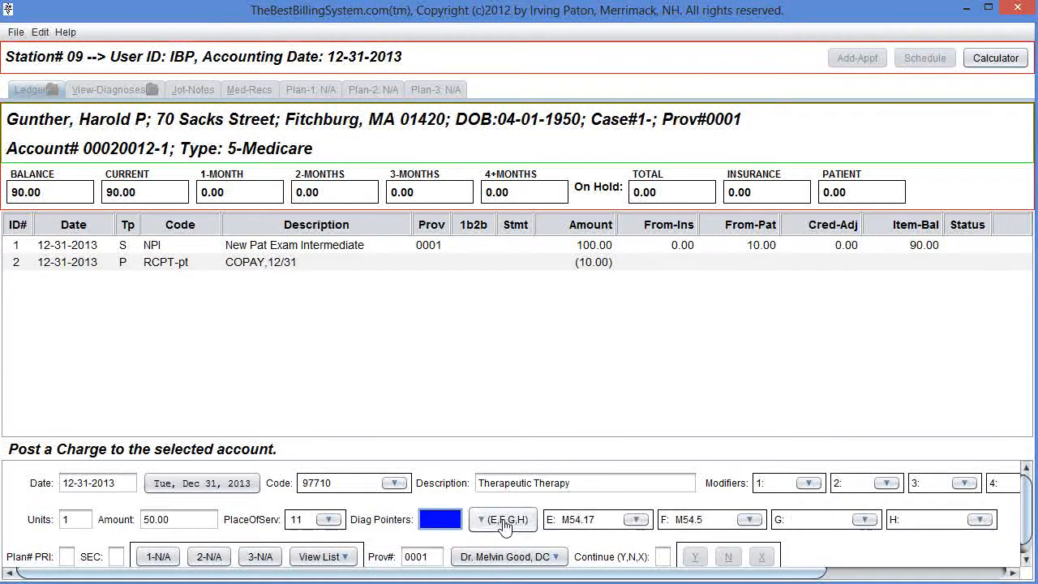
click(612, 526)
click(447, 523)
click(491, 523)
click(490, 523)
click(491, 523)
click(489, 524)
click(489, 523)
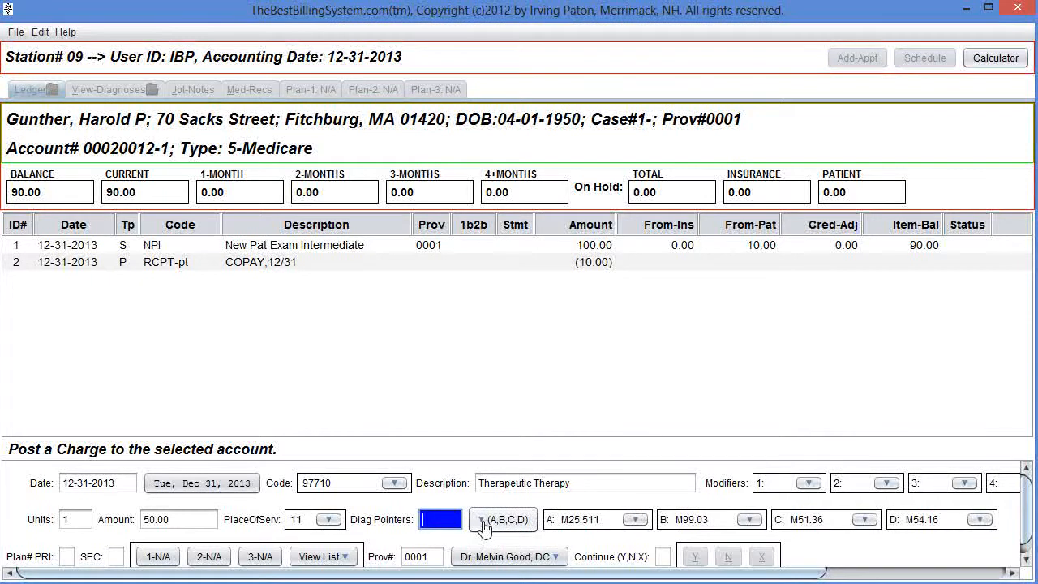
click(485, 524)
click(485, 524)
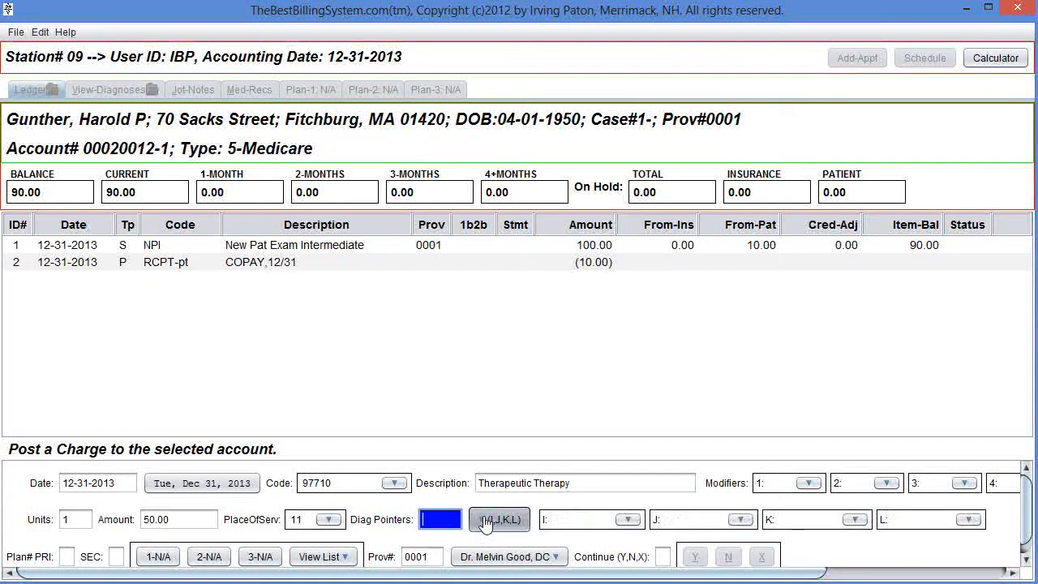
click(485, 524)
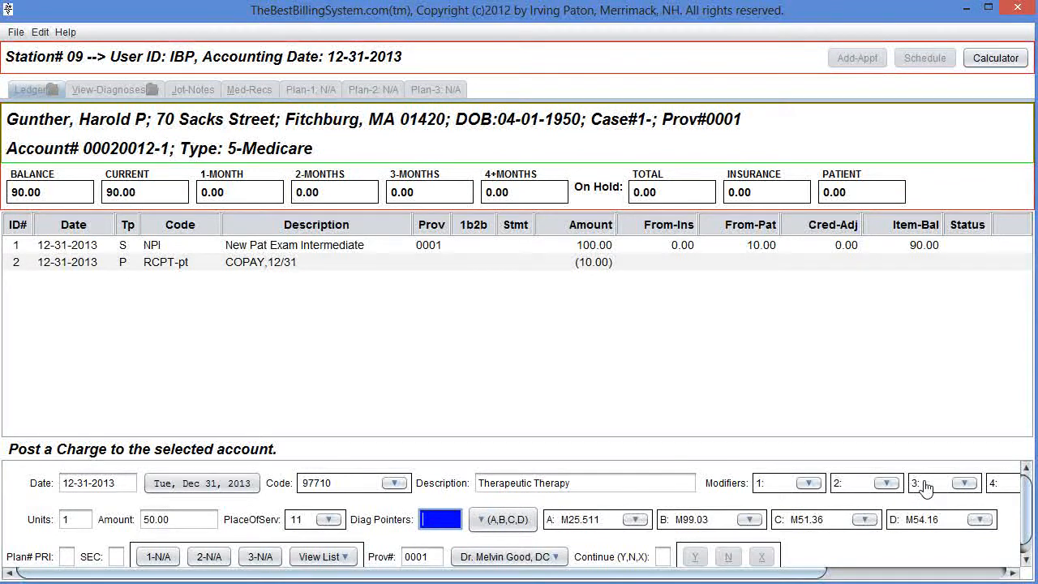
Set the charge's diagnosis pointer to 1 and post the 97710 Therapeutic Therapy charge to the ledger.
text(1)
key(Return)
key(Return)
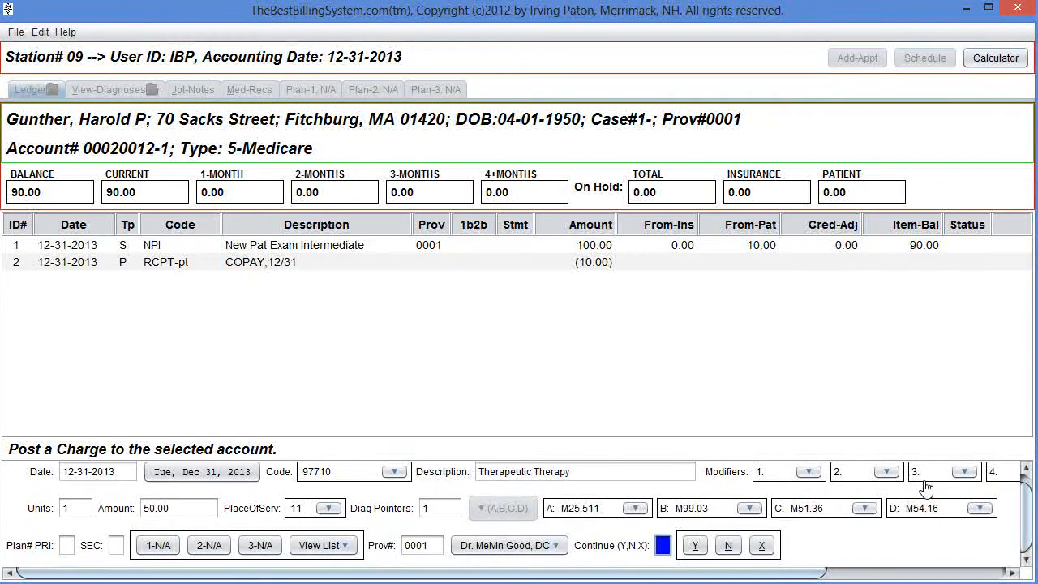
key(Return)
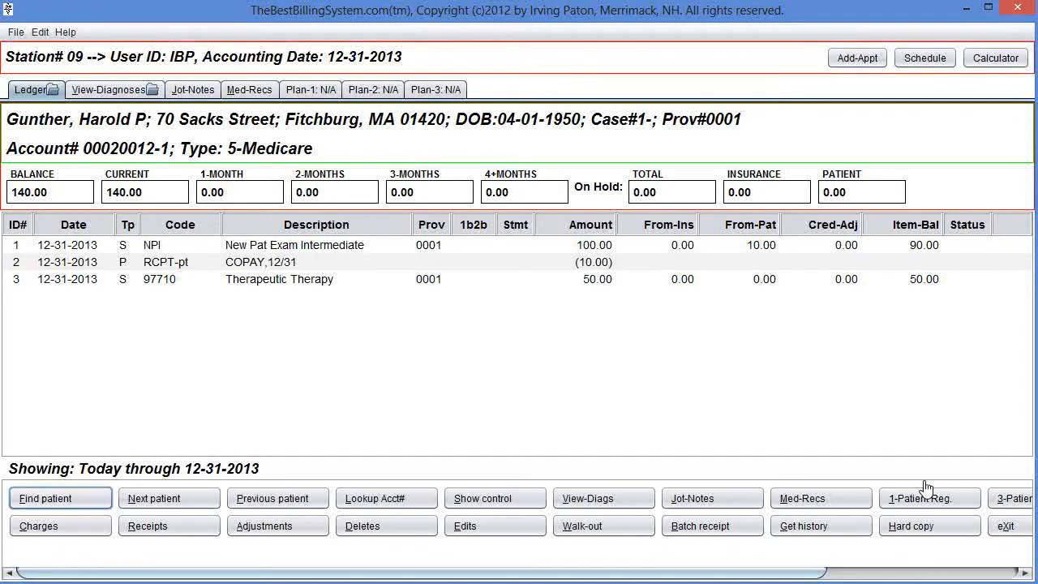
Leave the patient ledger and open the Diagnostic Codes code table.
key(x)
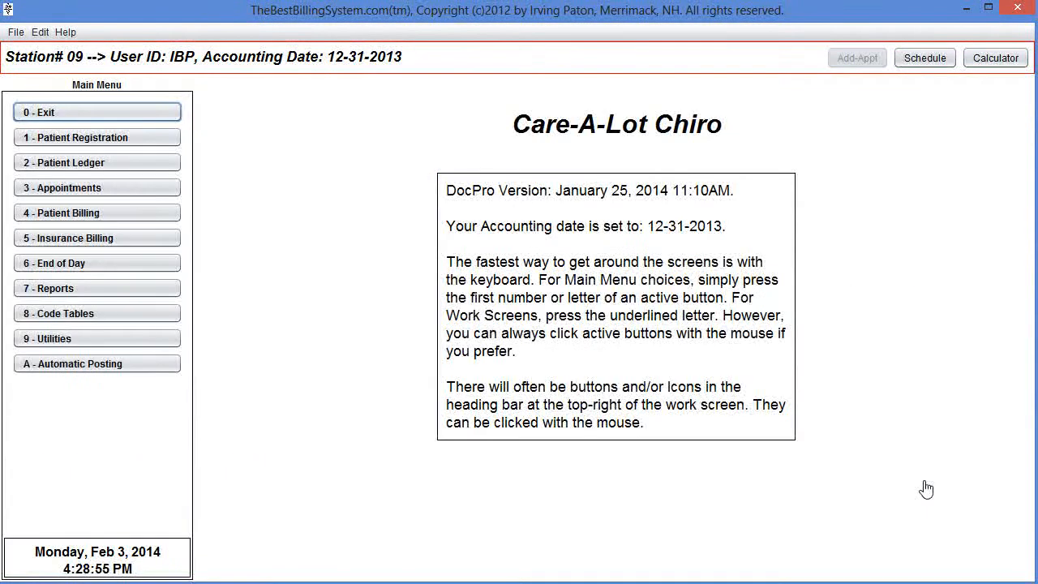
key(8)
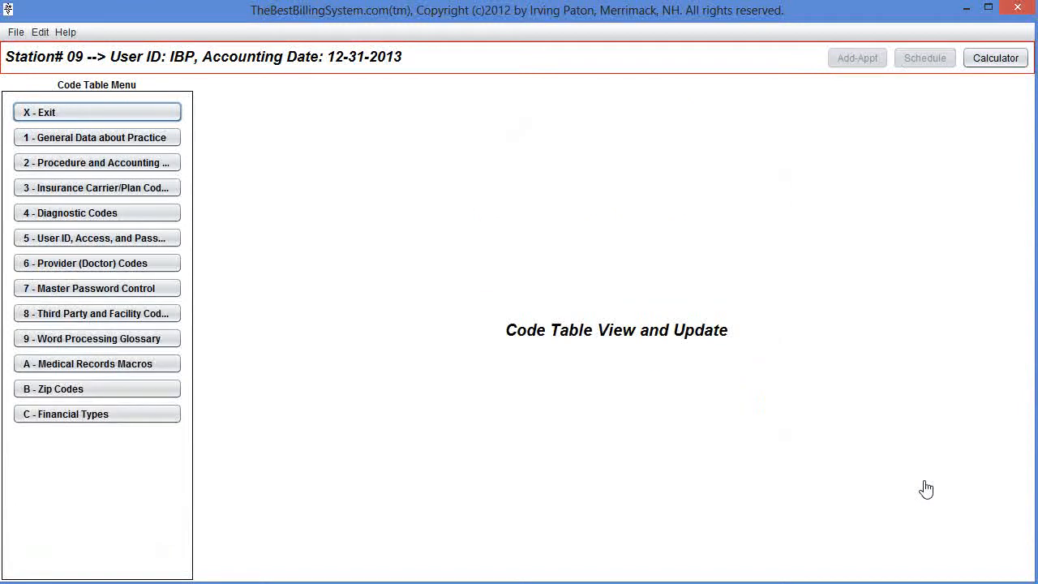
key(4)
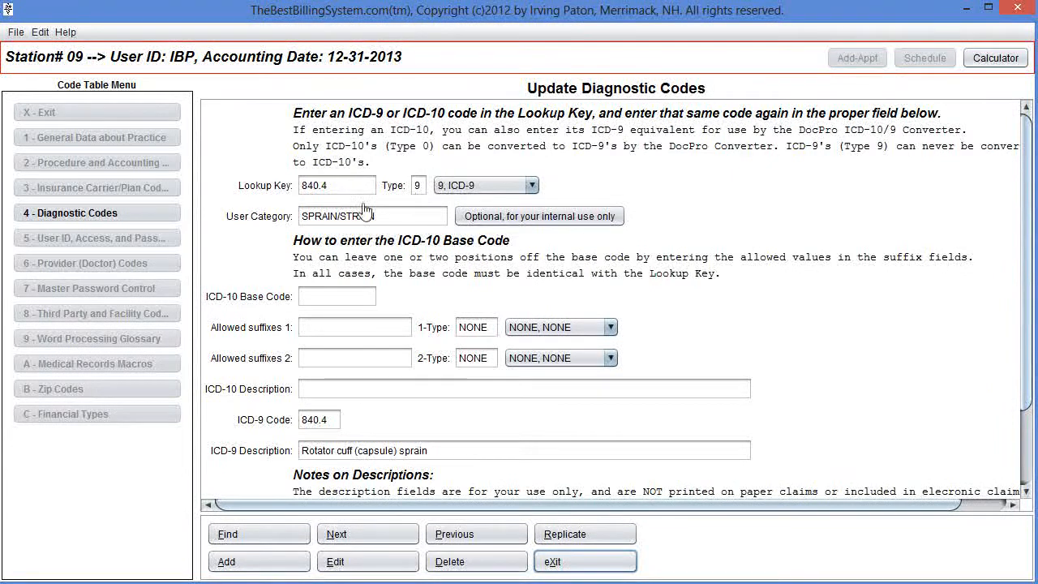
Add a new diagnostic code with lookup key S12.34, type 0, ICD-10, and ICD-10 base code S12.34.
click(260, 566)
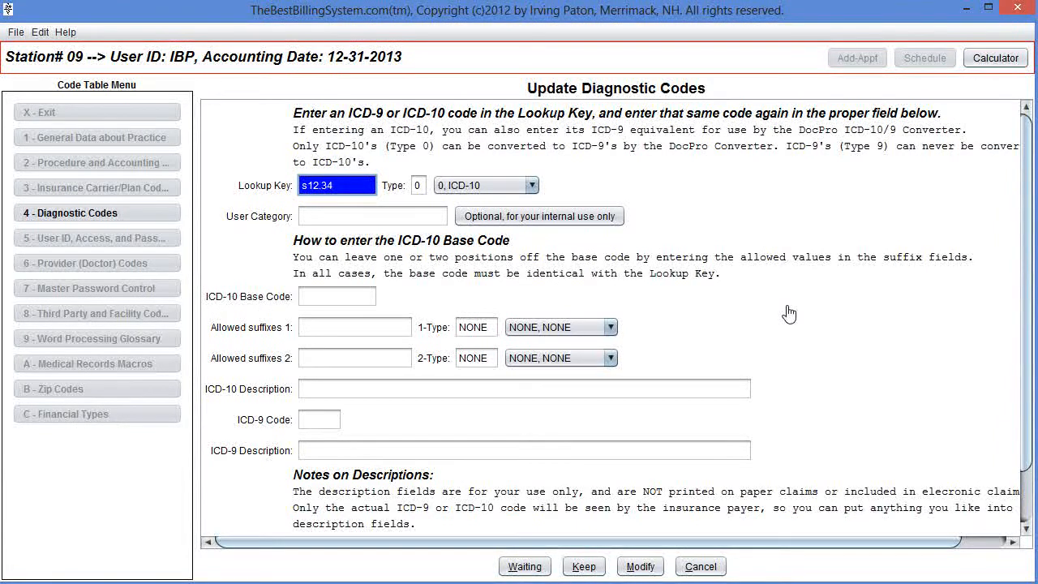
key(Tab)
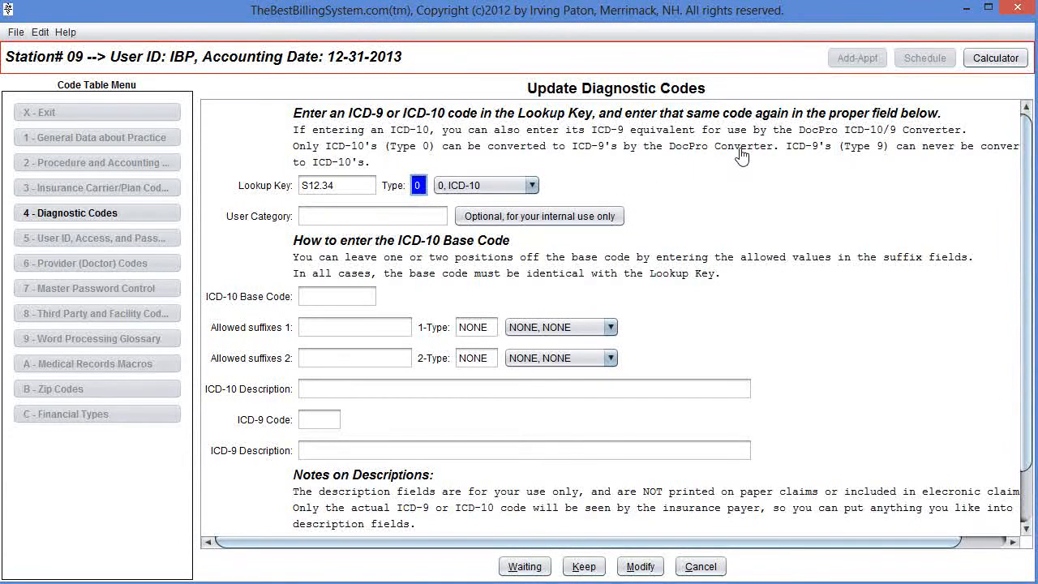
click(534, 187)
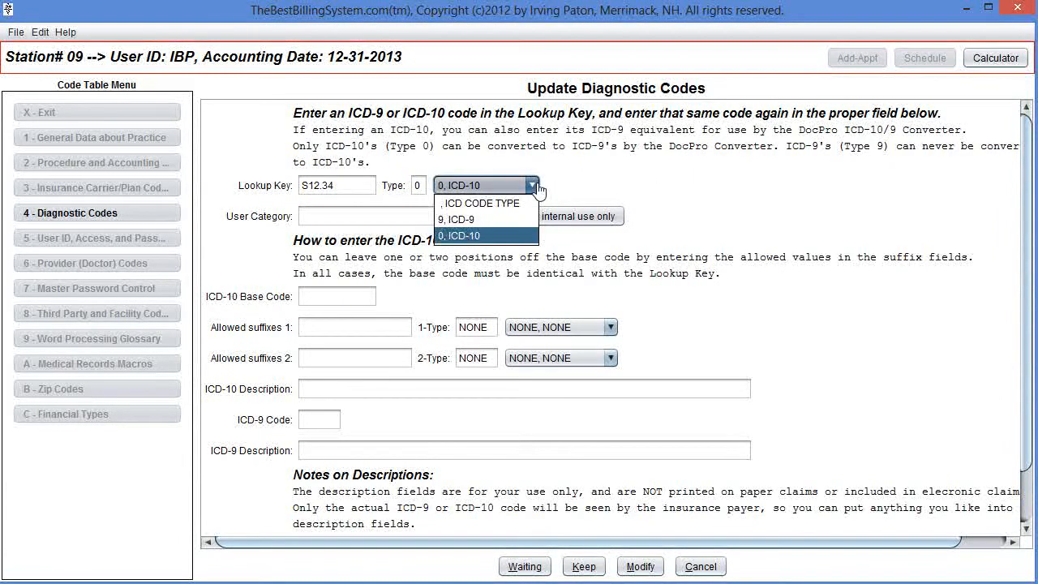
click(538, 189)
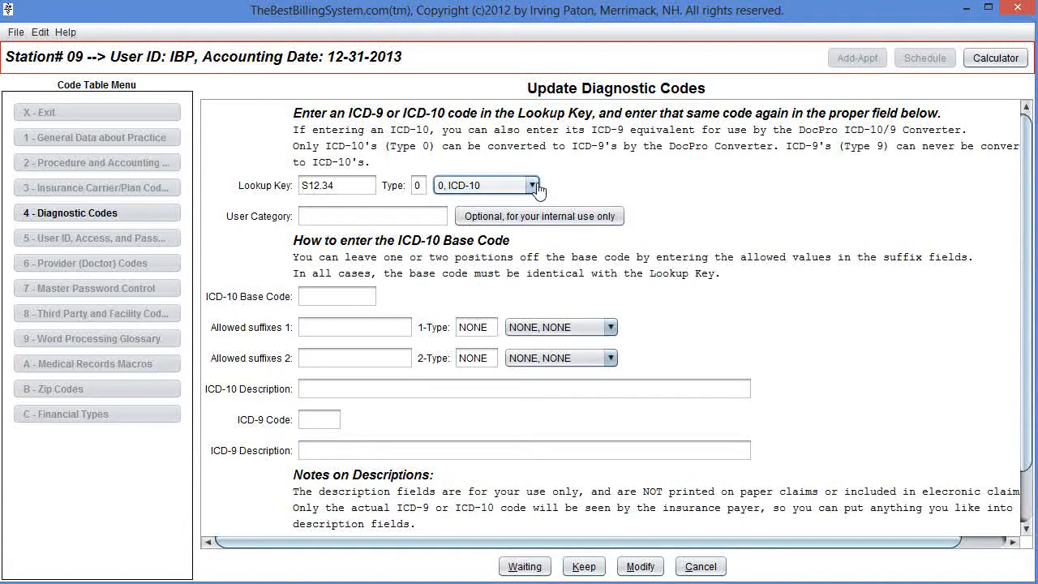
click(399, 218)
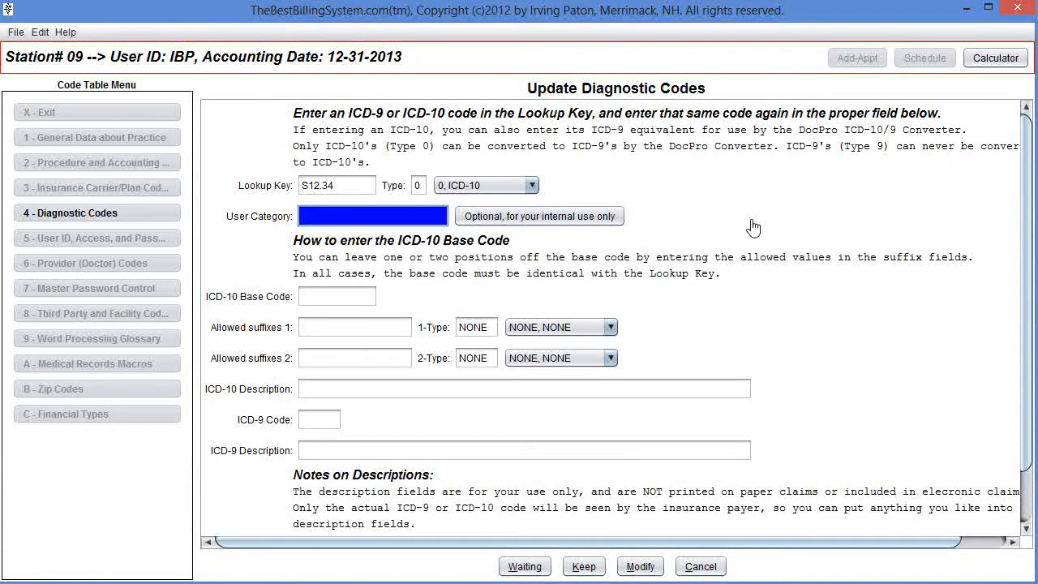
key(Tab)
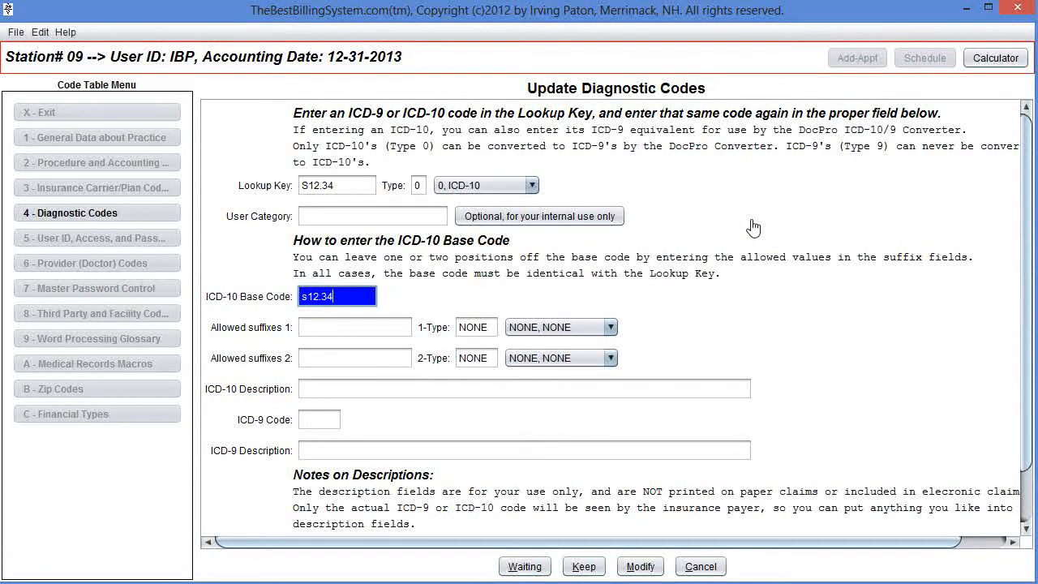
text(s12.34)
key(Tab)
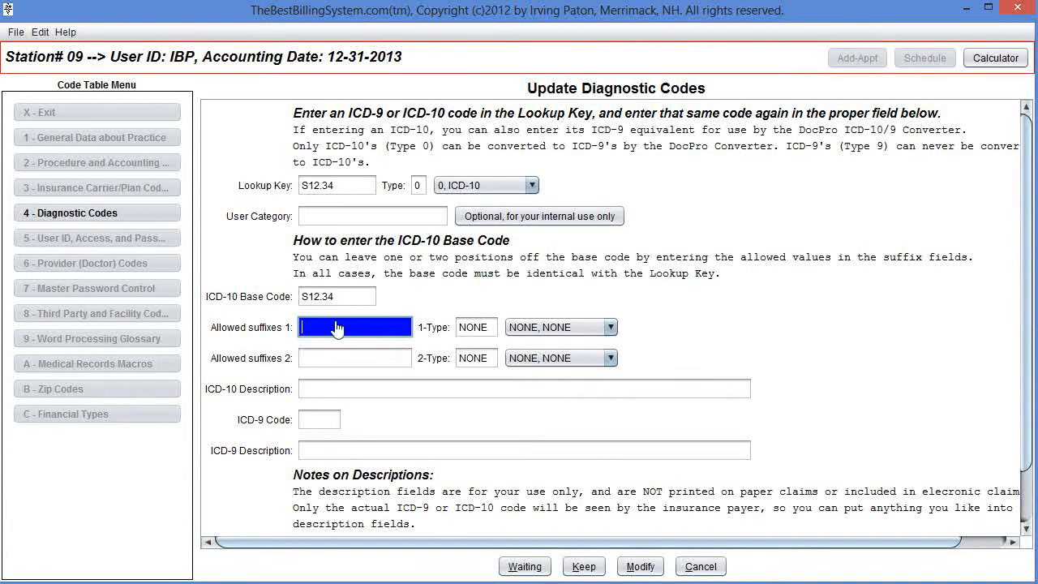
Set the first allowed suffixes to 129 with suffix type RLU, RIGHT-LEFT.
click(610, 327)
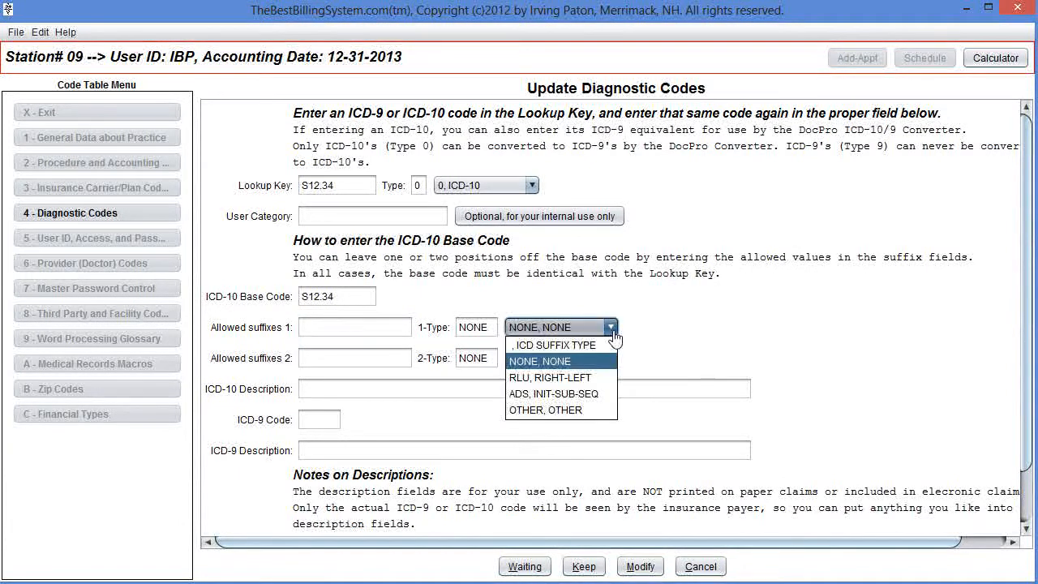
click(594, 378)
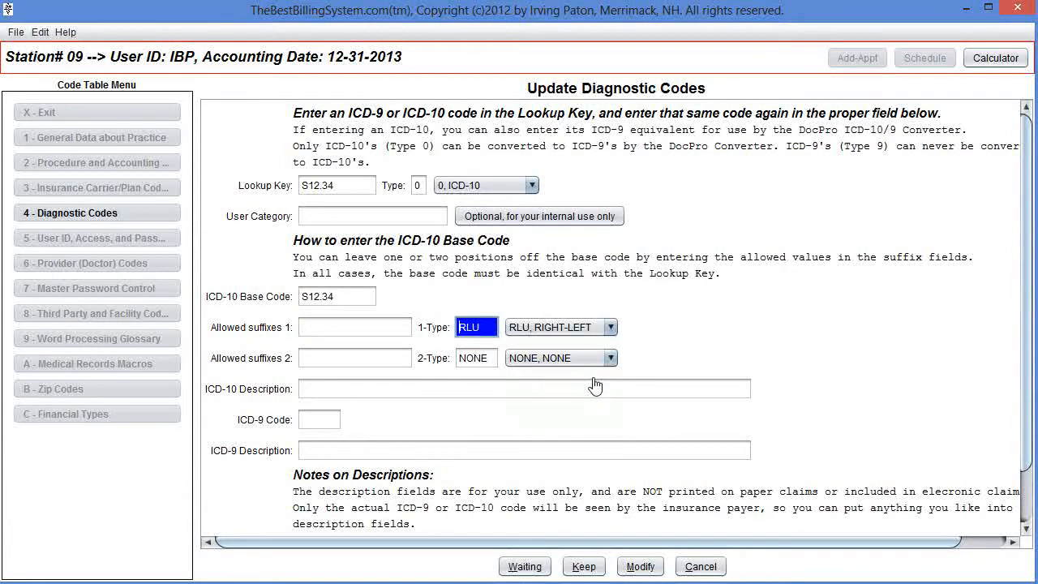
click(381, 331)
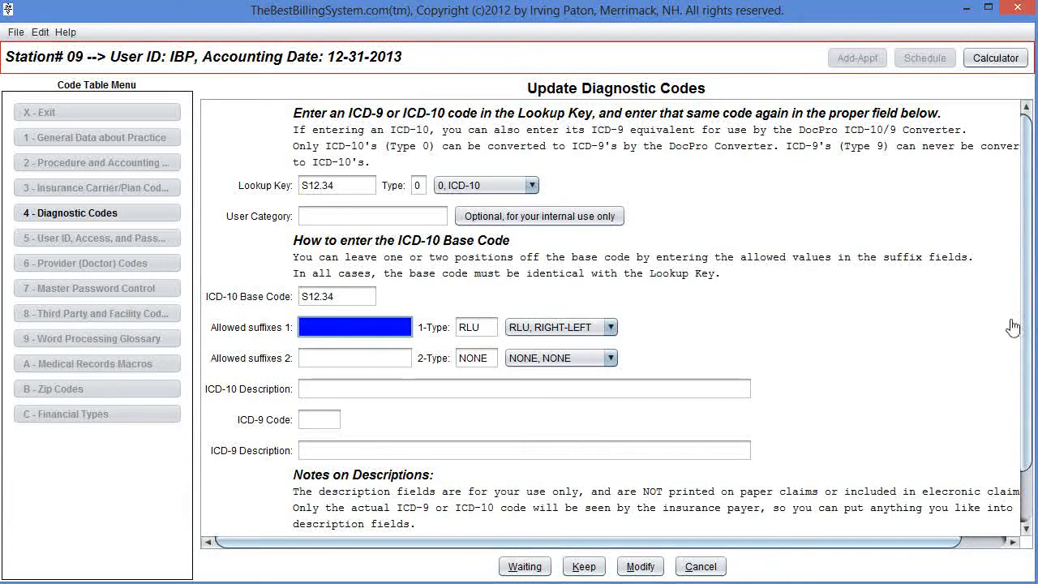
click(612, 327)
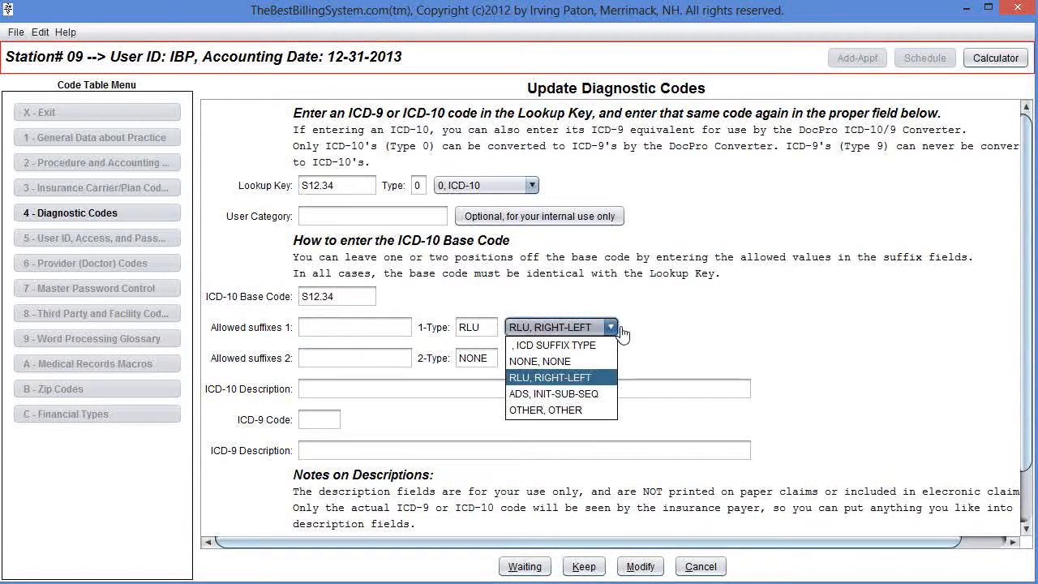
click(559, 414)
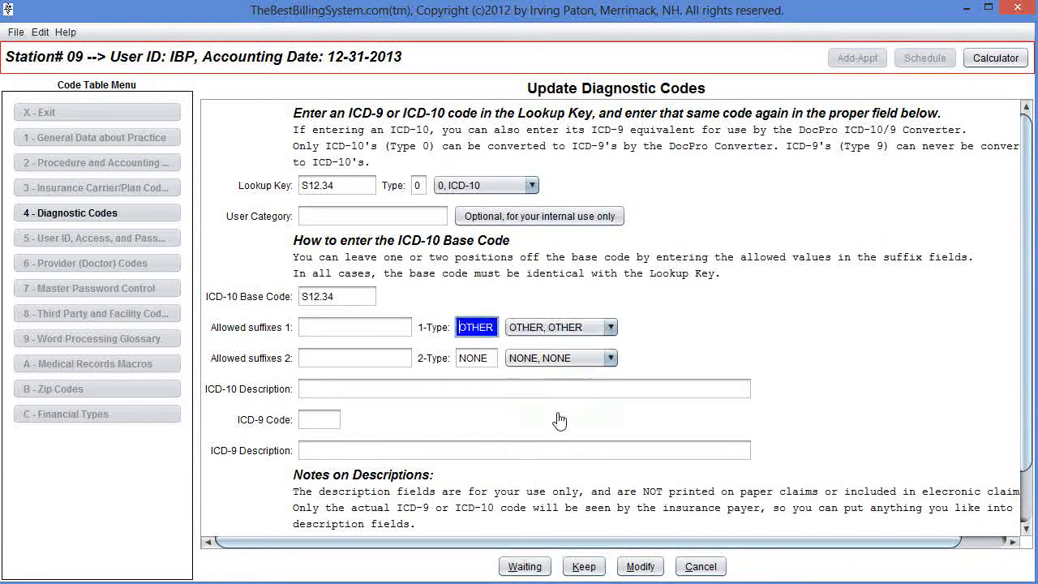
click(614, 327)
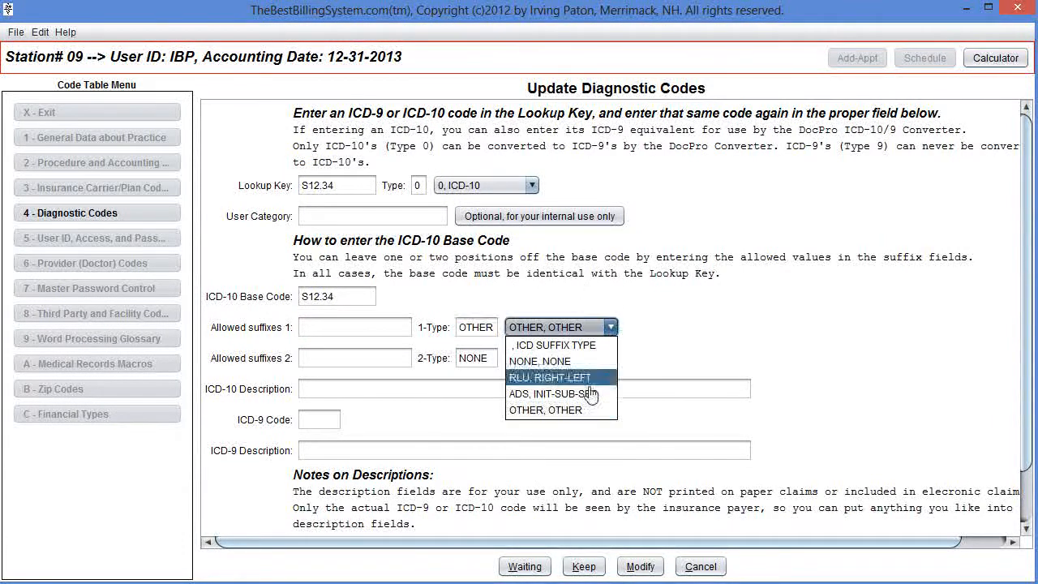
click(568, 377)
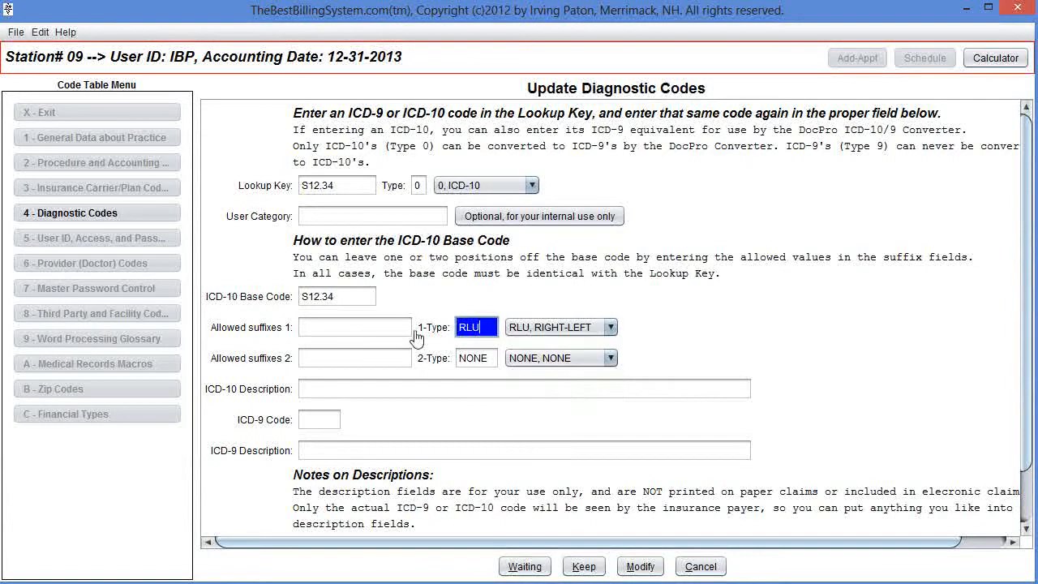
text(129)
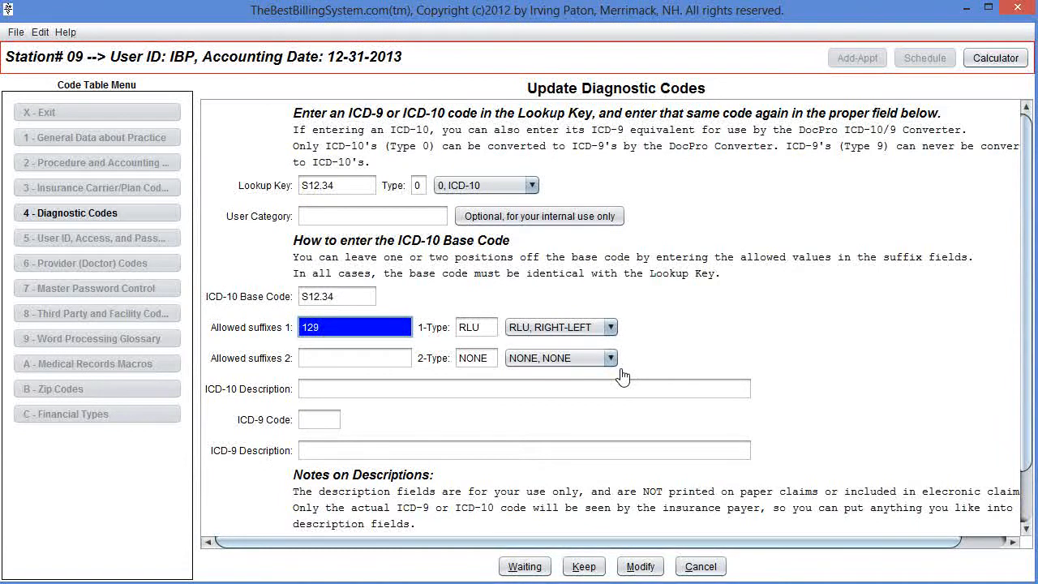
key(Tab)
key(Tab)
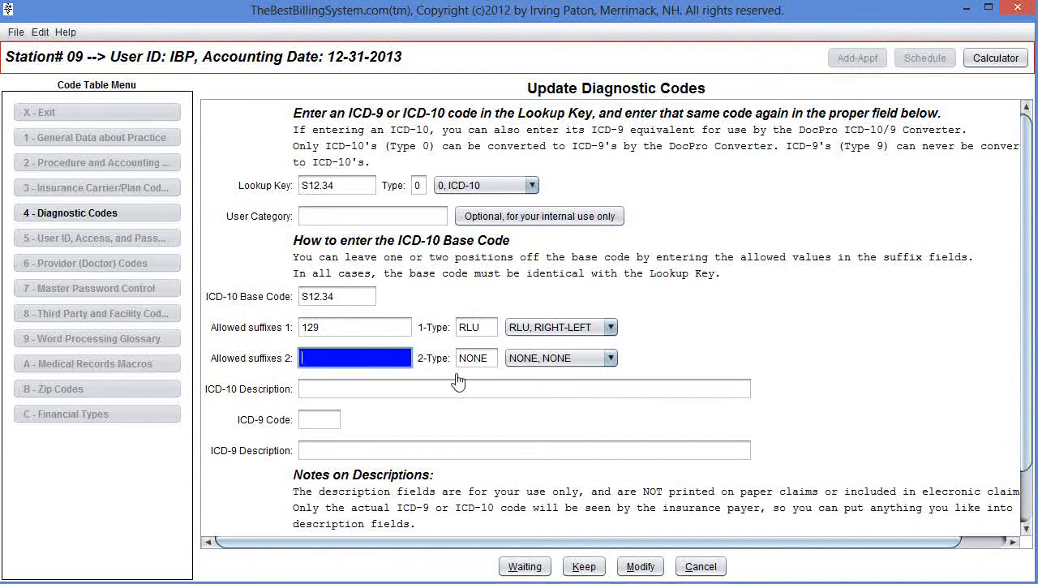
Set the second allowed suffixes to ADS with suffix type ADS, INIT-SUB-SEQ.
click(609, 359)
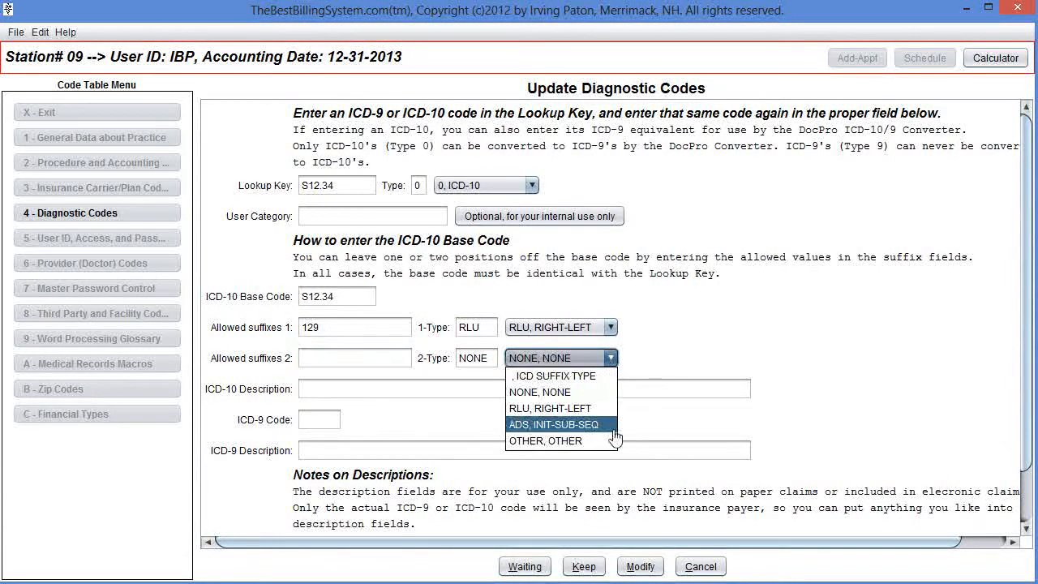
click(601, 425)
click(376, 369)
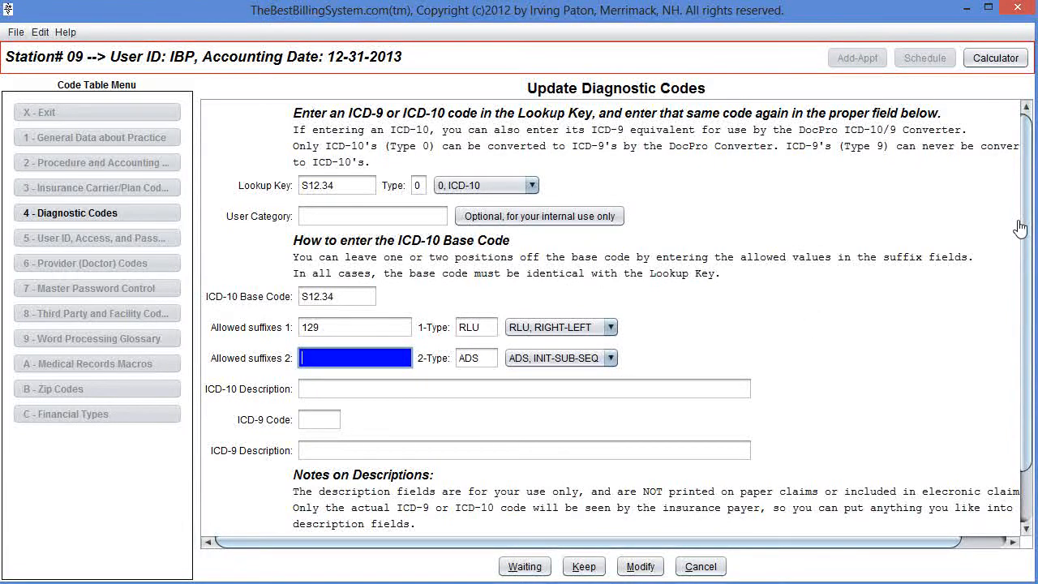
text(ads)
key(Tab)
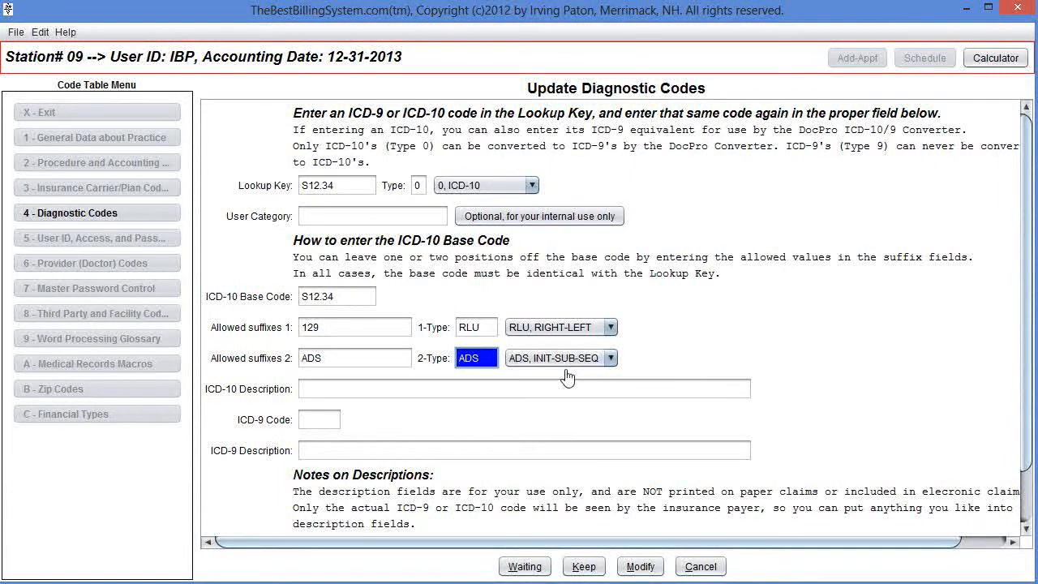
click(600, 397)
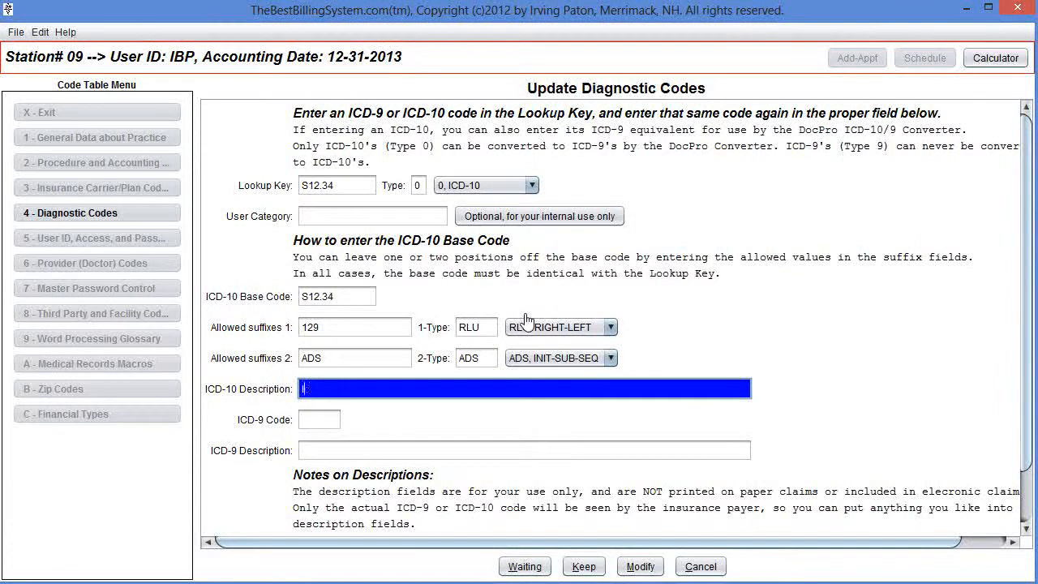
Enter the ICD-10 description as ICD-10 DESCRIPTION GOES HERE.
text(CD-10 DESCRIO)
key(BackSpace)
text(PTION GOES HERE.)
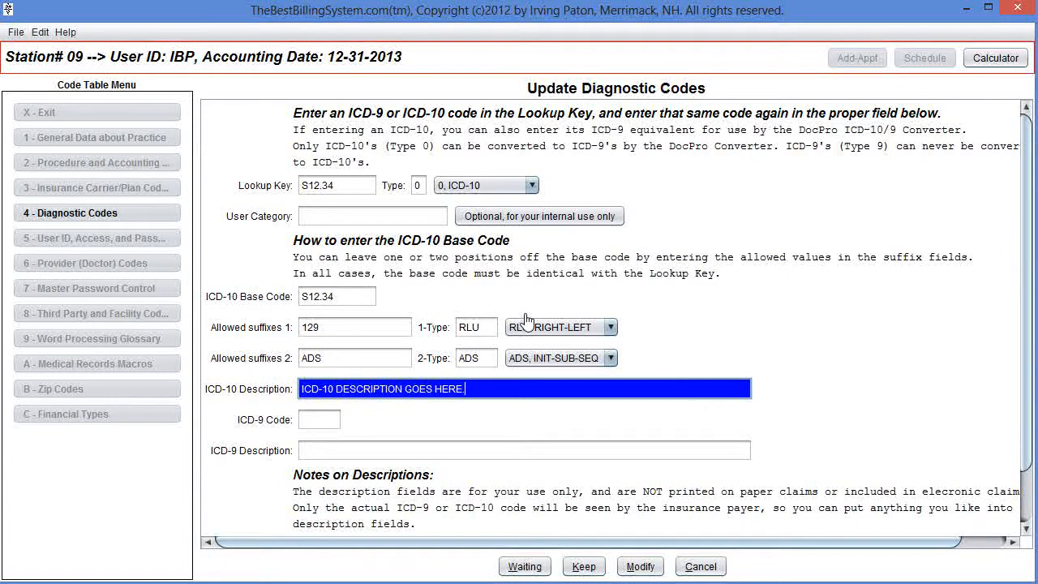
key(Return)
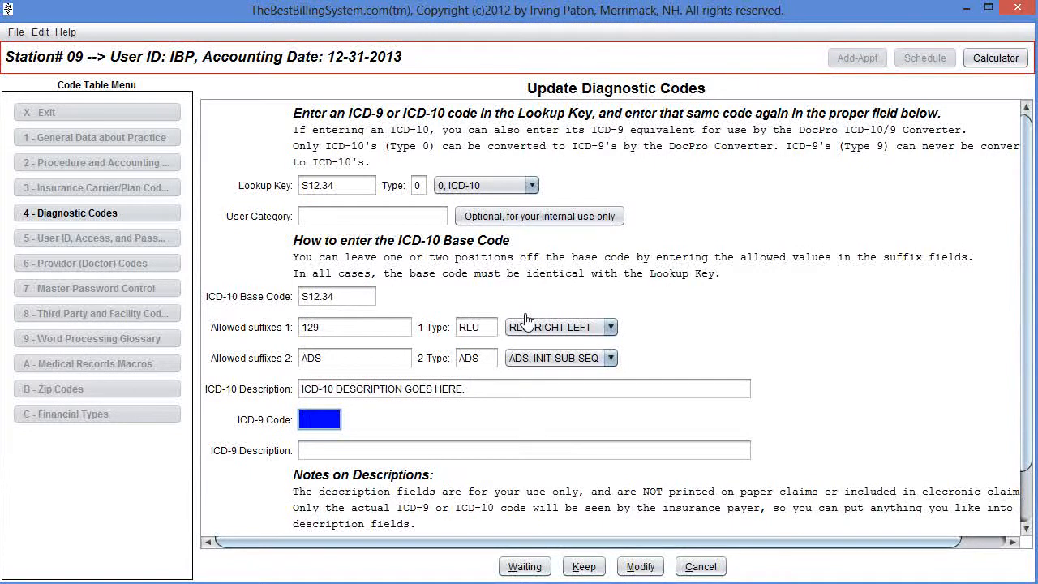
Enter ICD-9 code 999.0 with description ICD-9 DESC GOES HERE and keep the new diagnostic code.
text(999)
key(Return)
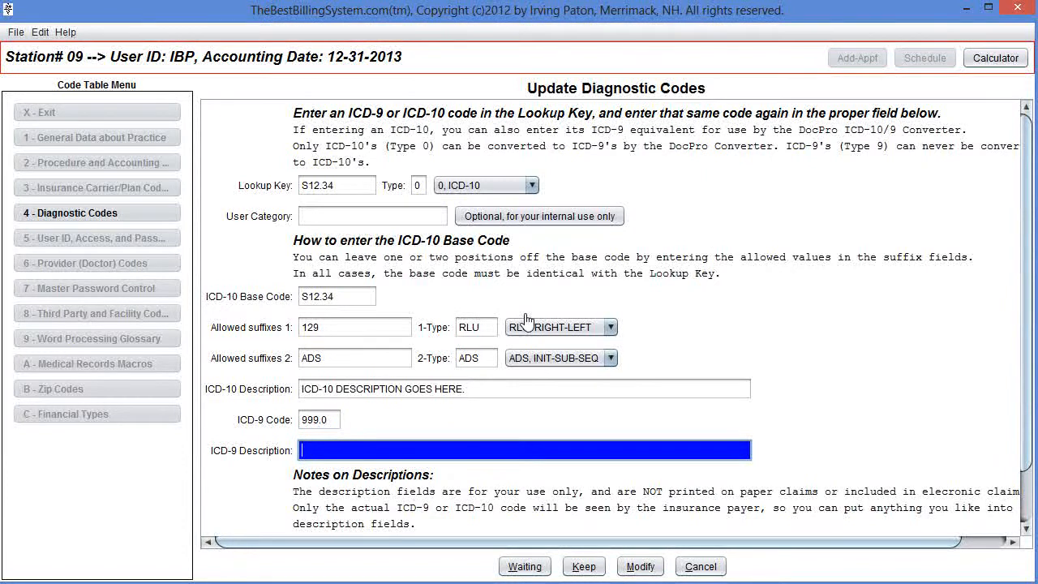
text(ICD-9 DESC GOES HERE)
key(Tab)
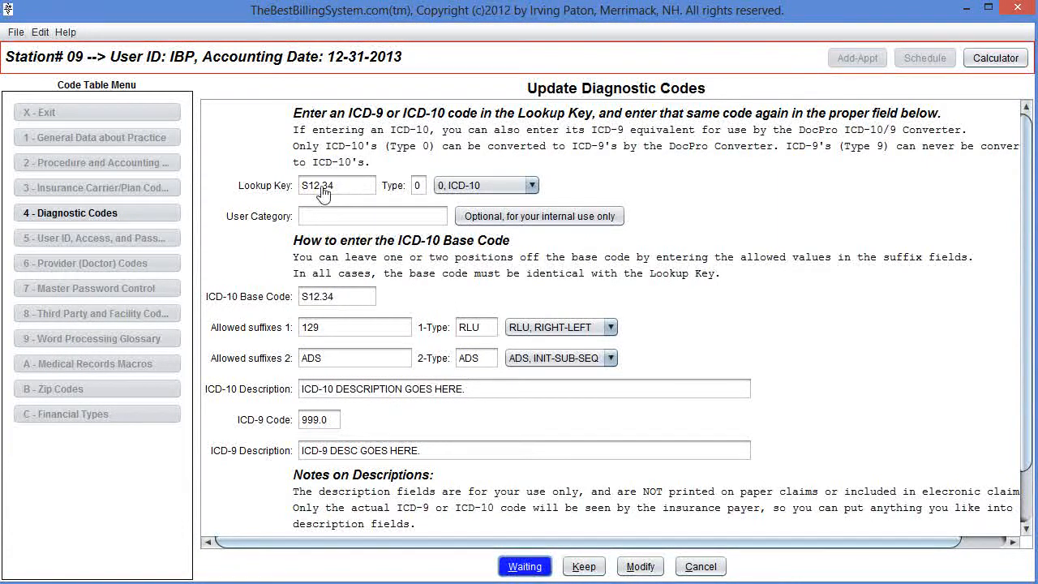
click(608, 565)
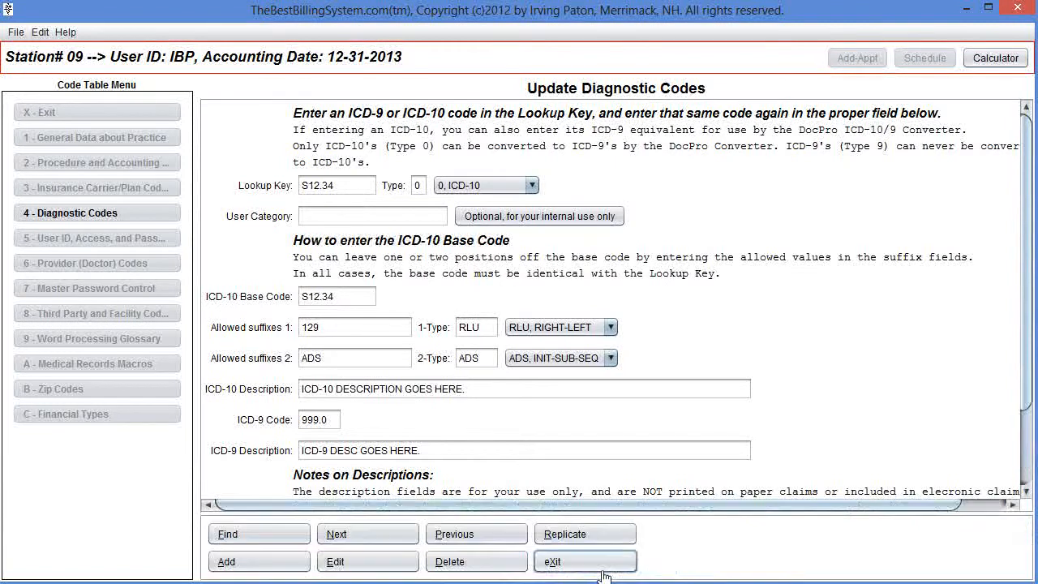
Look up S12 in the diagnostic code lookup, open the S12.34 entry, and exit the diagnostic codes table.
click(267, 541)
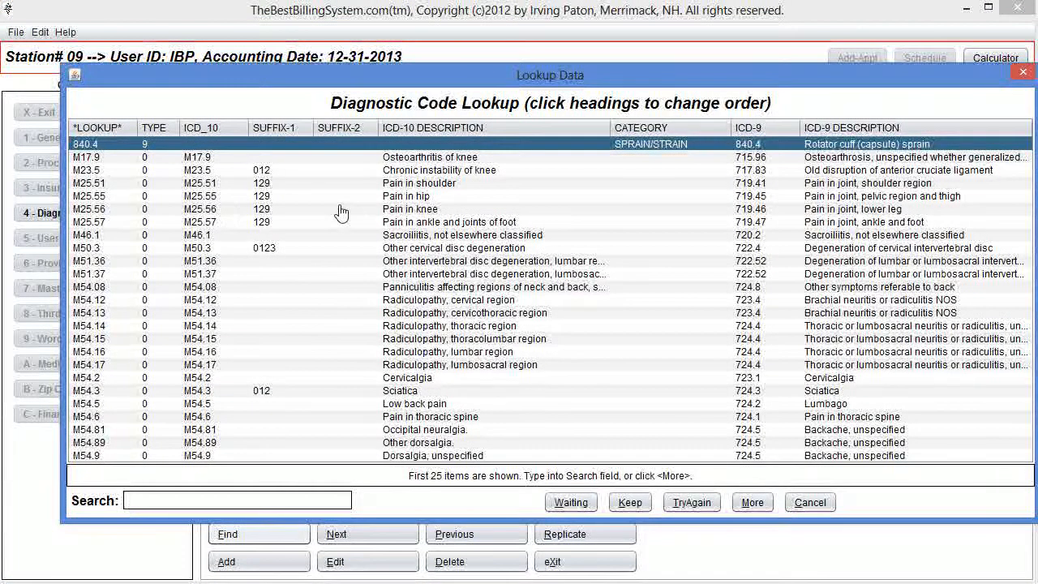
text(S)
key(BackSpace)
text(S)
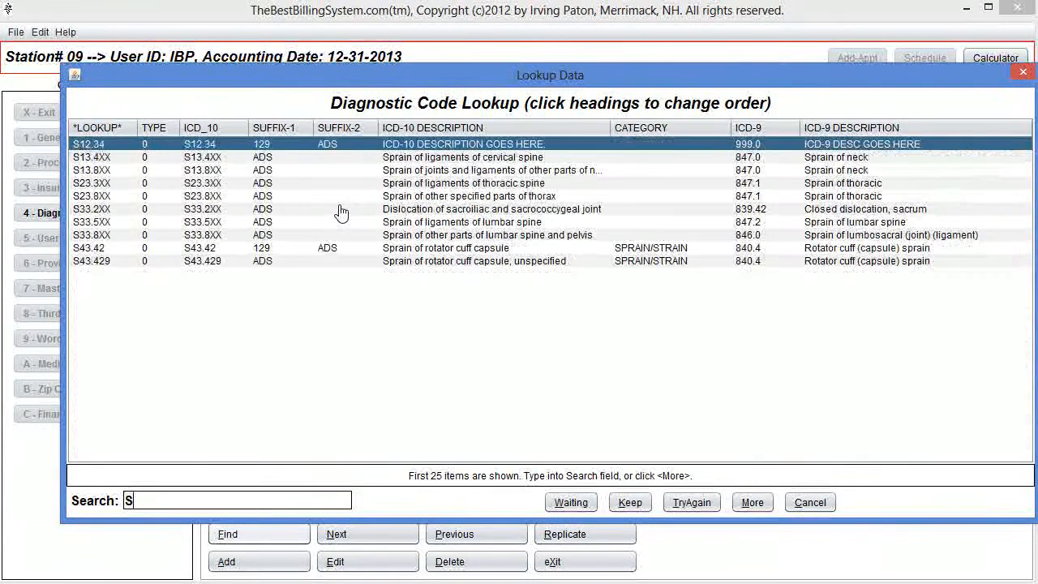
text(12)
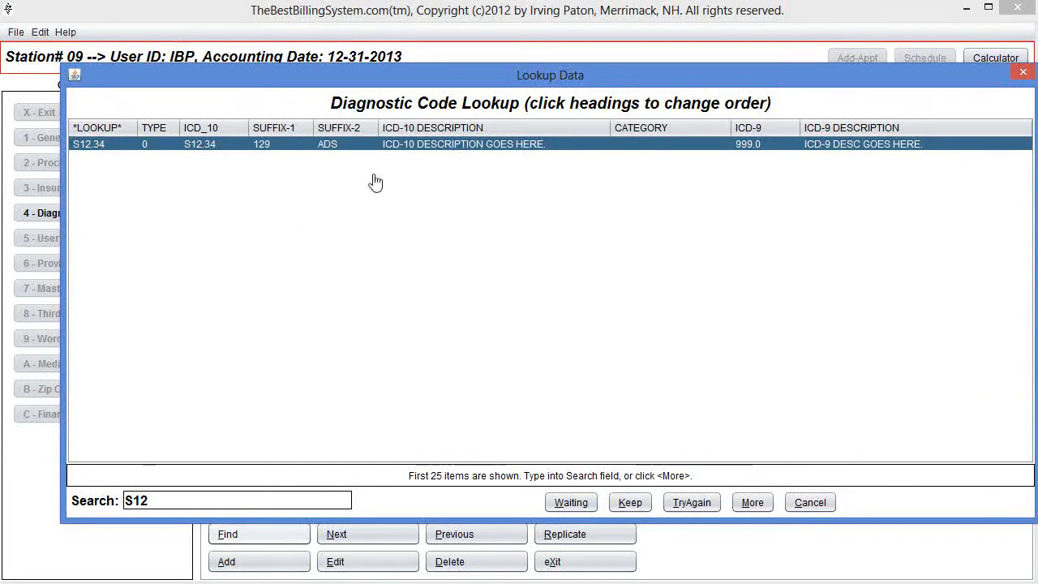
double_click(436, 157)
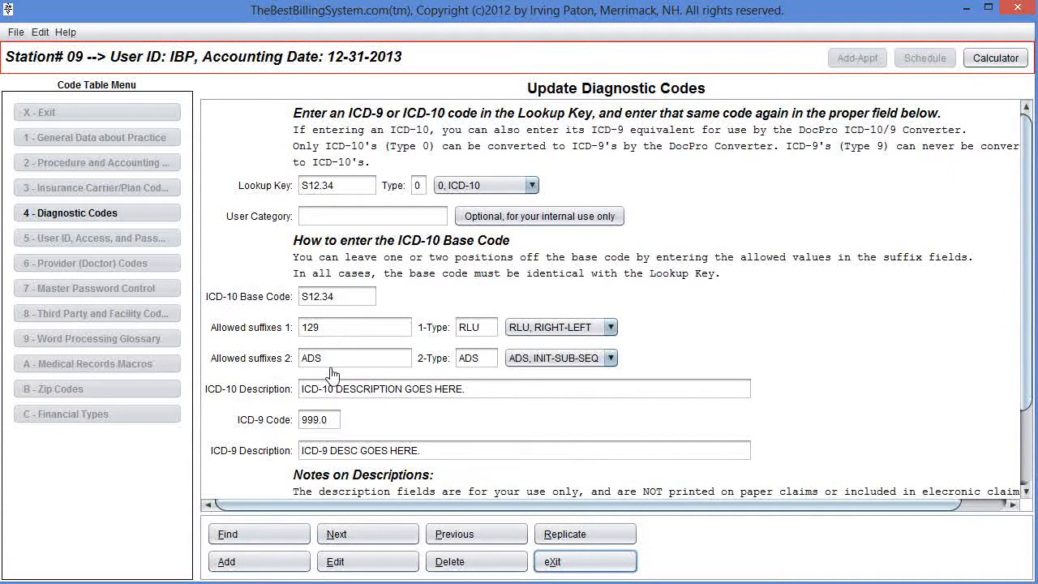
click(555, 566)
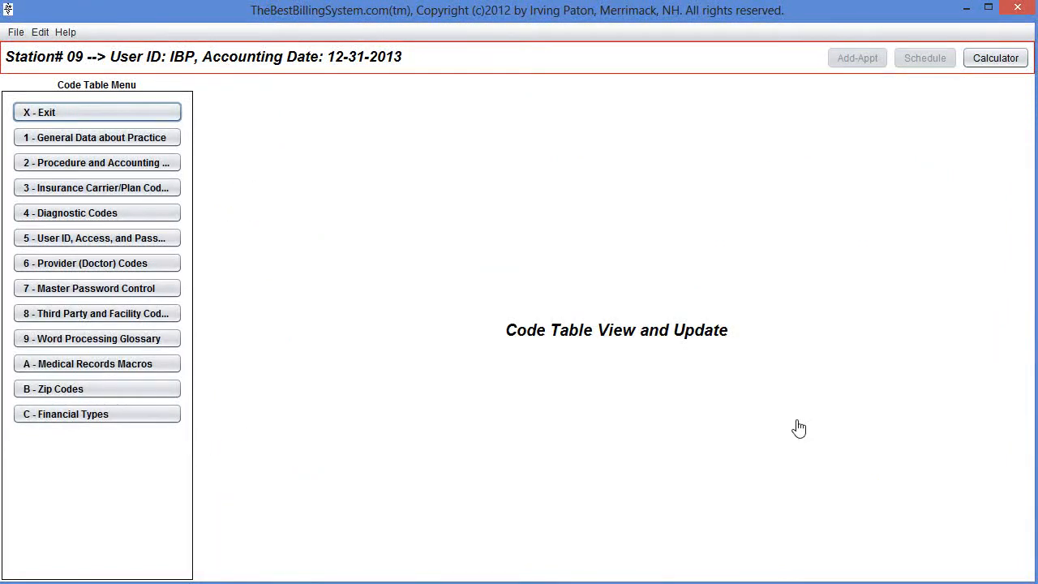
Leave the code tables, open the patient ledger, and move to the next patient's account.
key(x)
key(2)
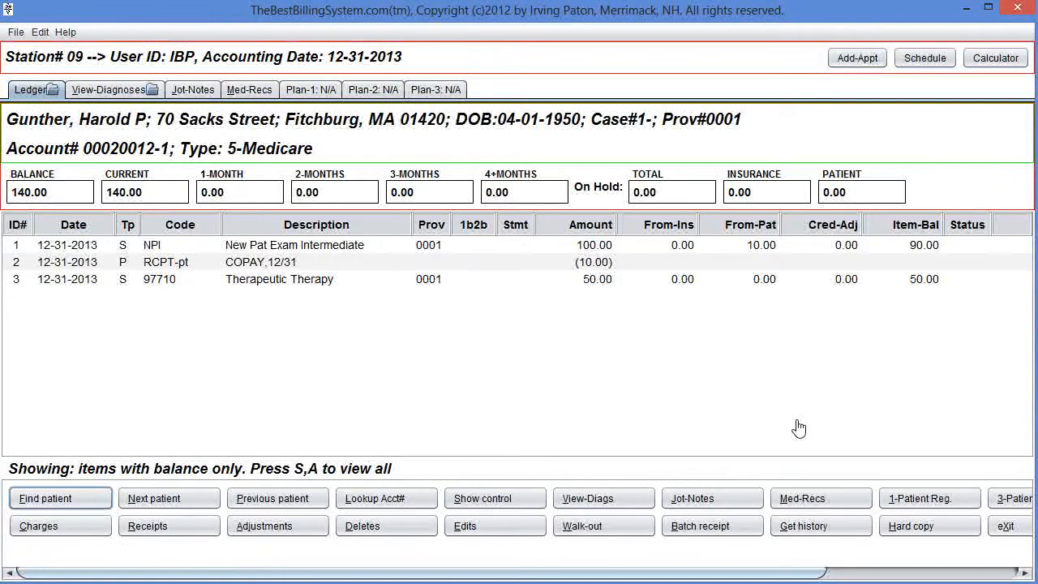
key(n)
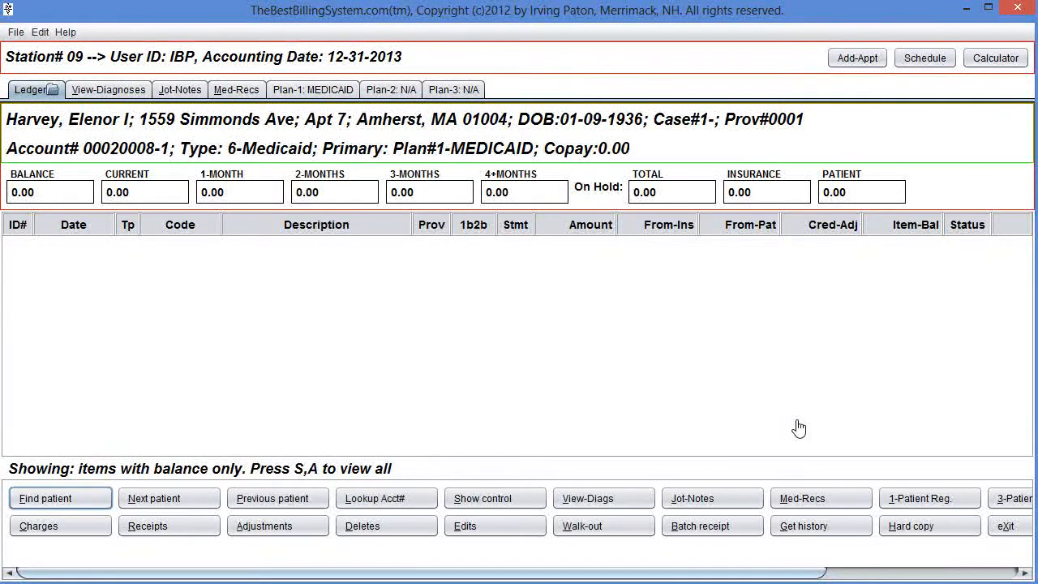
Start a new charge with code 97001 Physical Therapy Evaluation, accepting the default units, amount and place of service.
key(c)
key(Return)
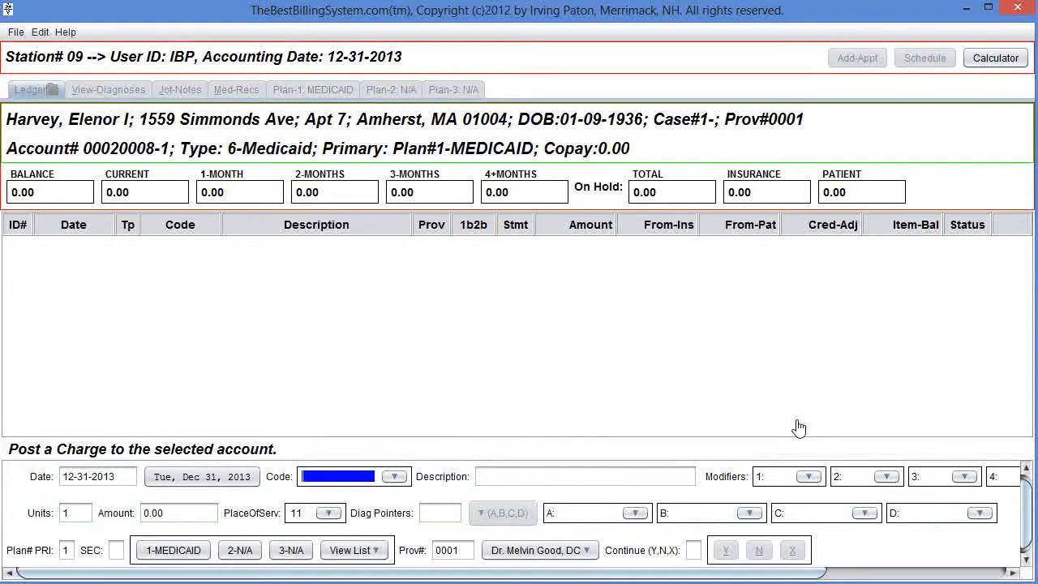
key(Return)
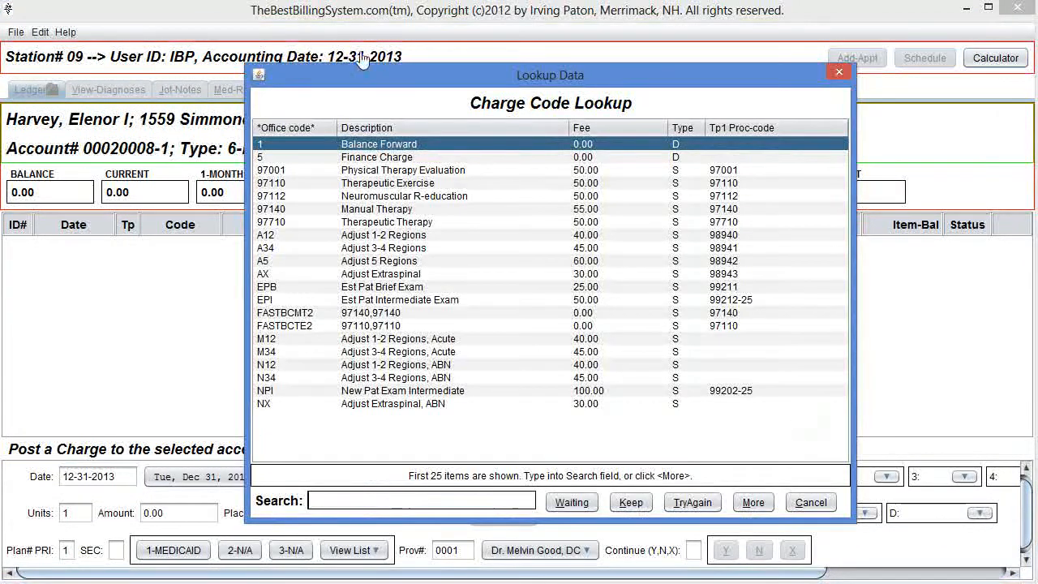
double_click(357, 171)
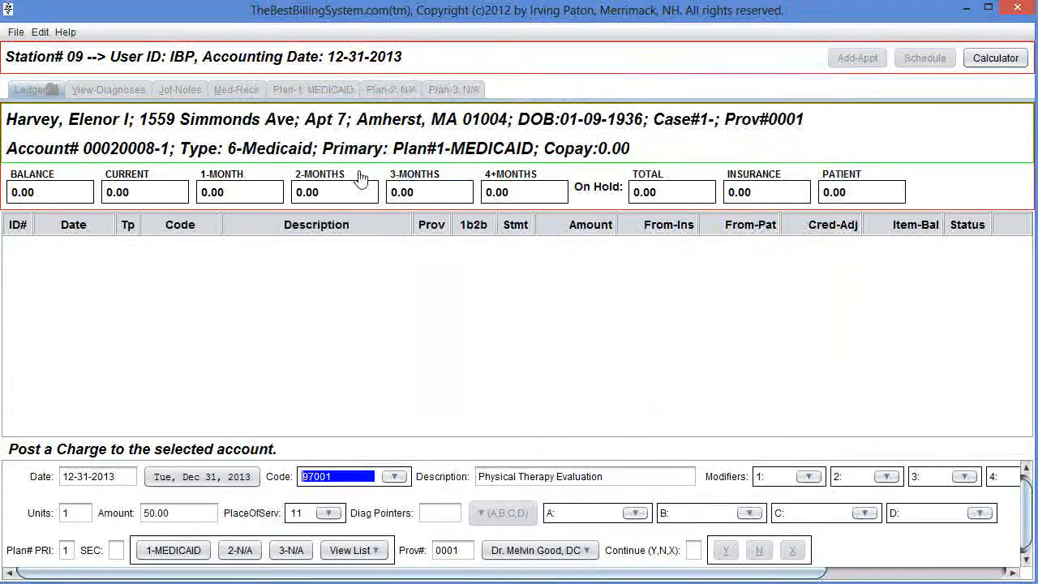
key(Return)
key(Return)
key(Return)
key(Return)
key(Return)
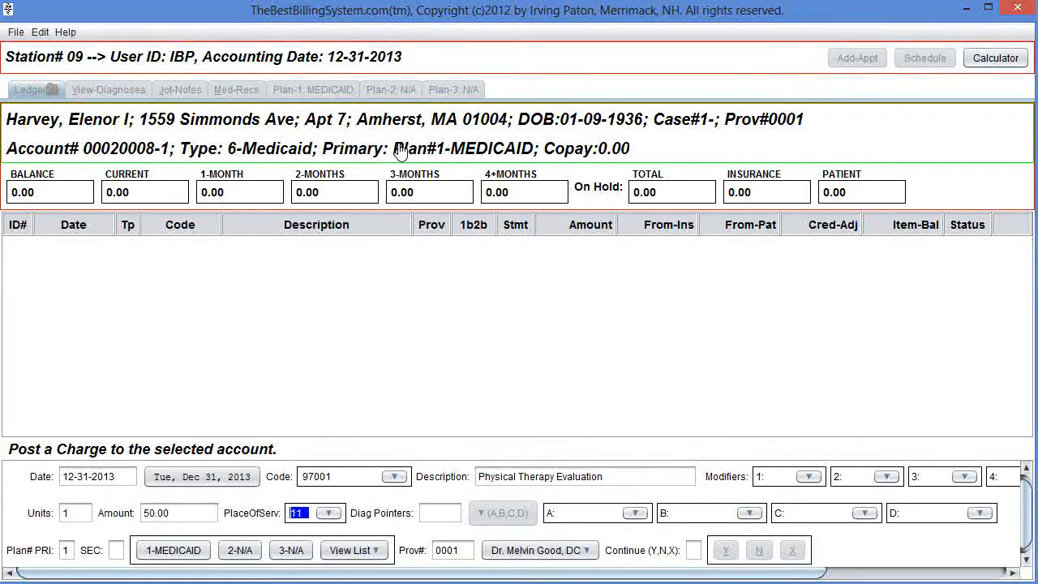
key(Return)
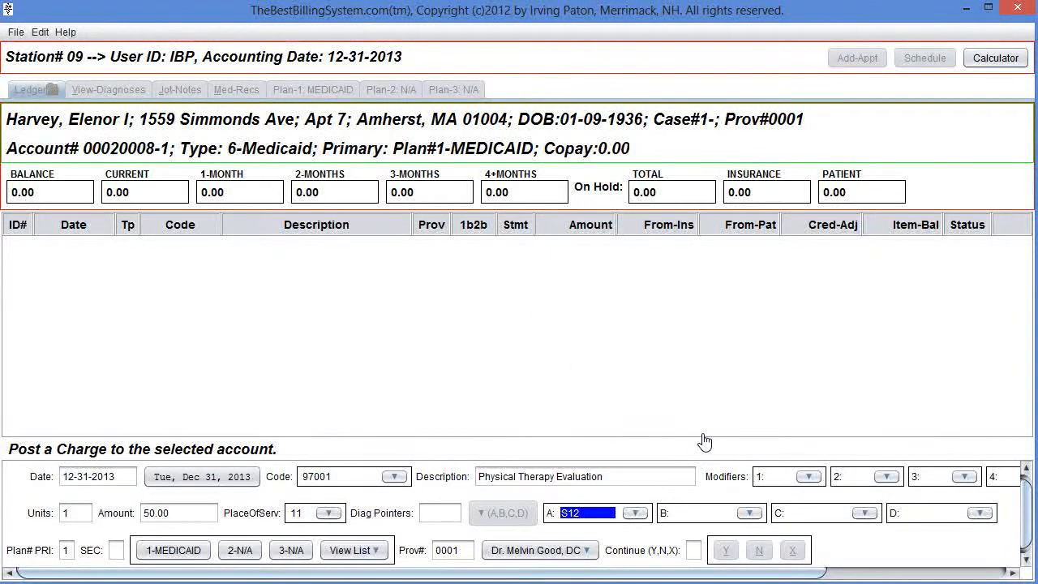
Try to enter S12.34 directly as the charge's diagnosis A.
text(S12.34)
key(Return)
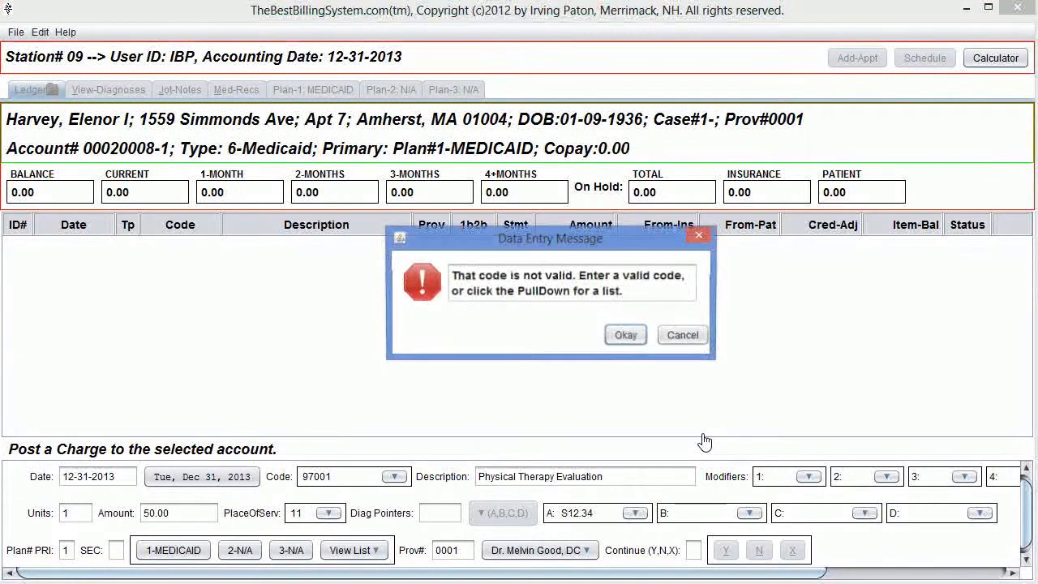
key(Return)
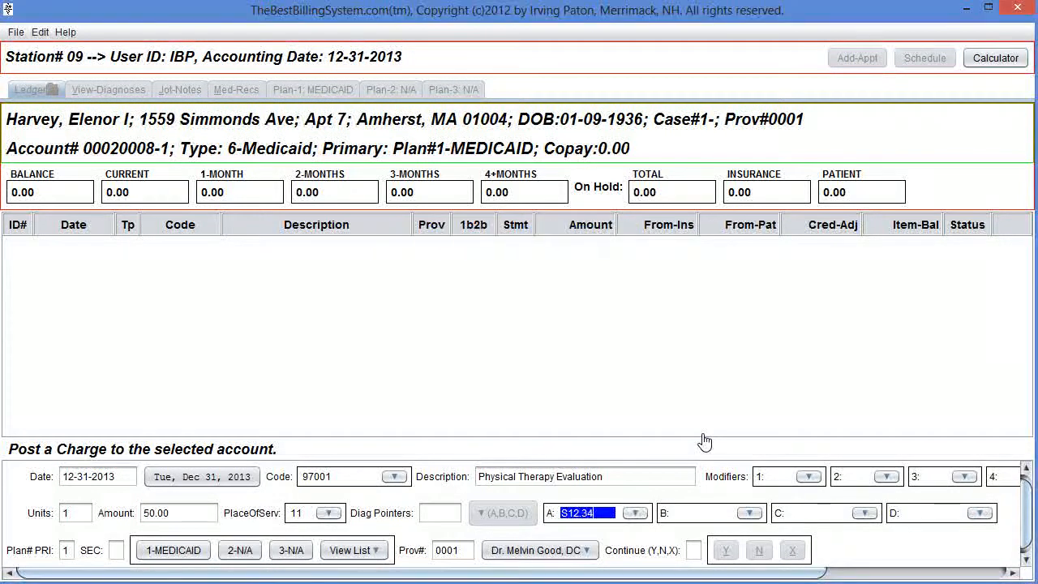
Pick S12.34 from the diagnostic code lookup as diagnosis A, with suffixes right and subsequent encounter.
click(637, 513)
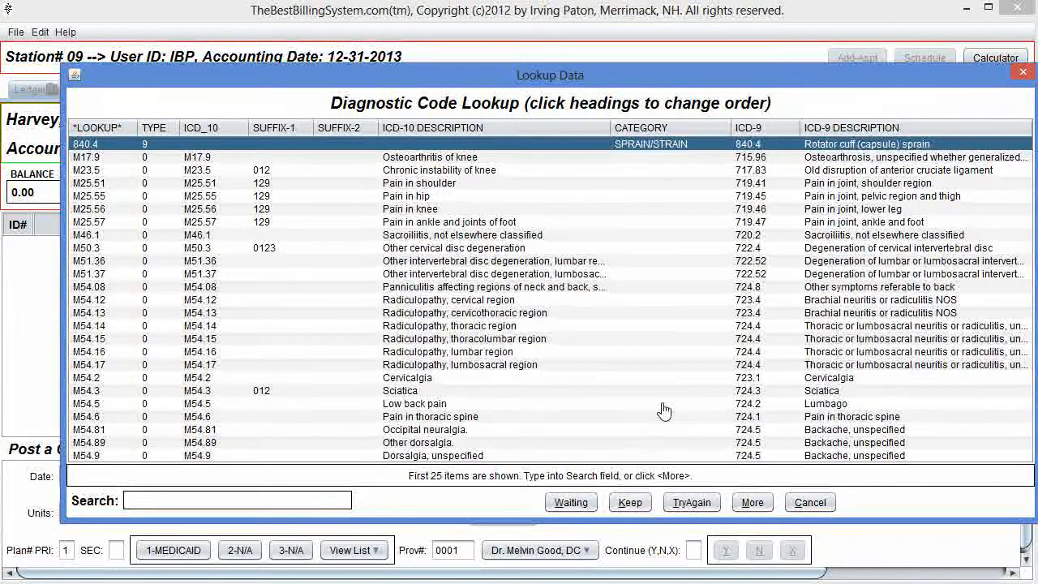
text(S)
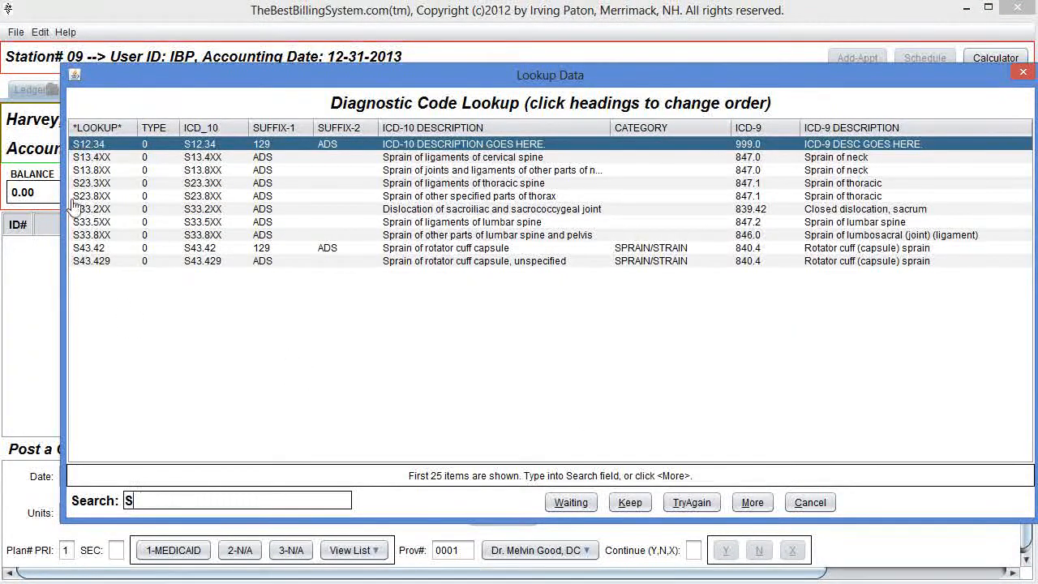
double_click(256, 148)
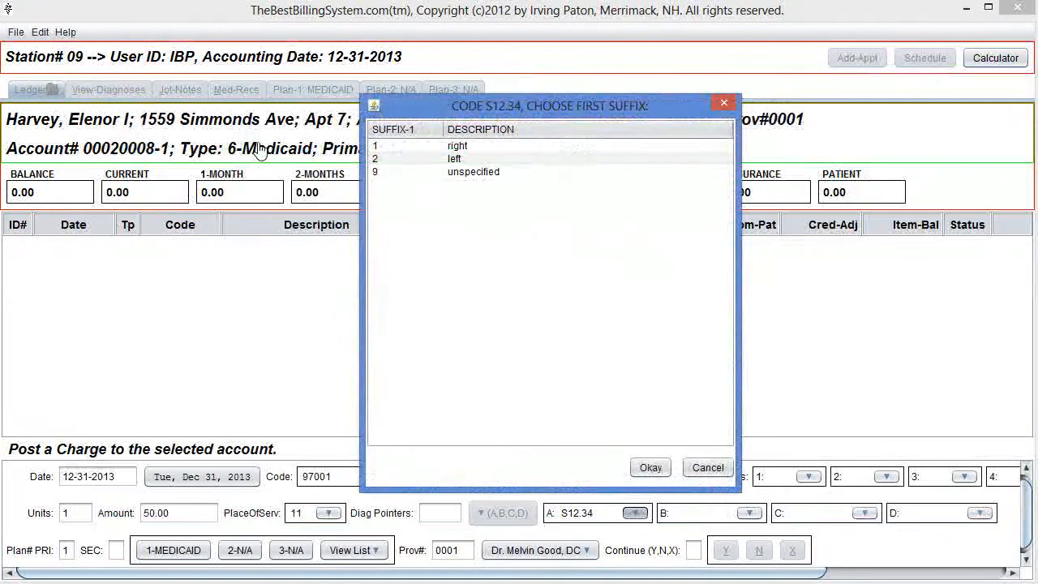
double_click(459, 150)
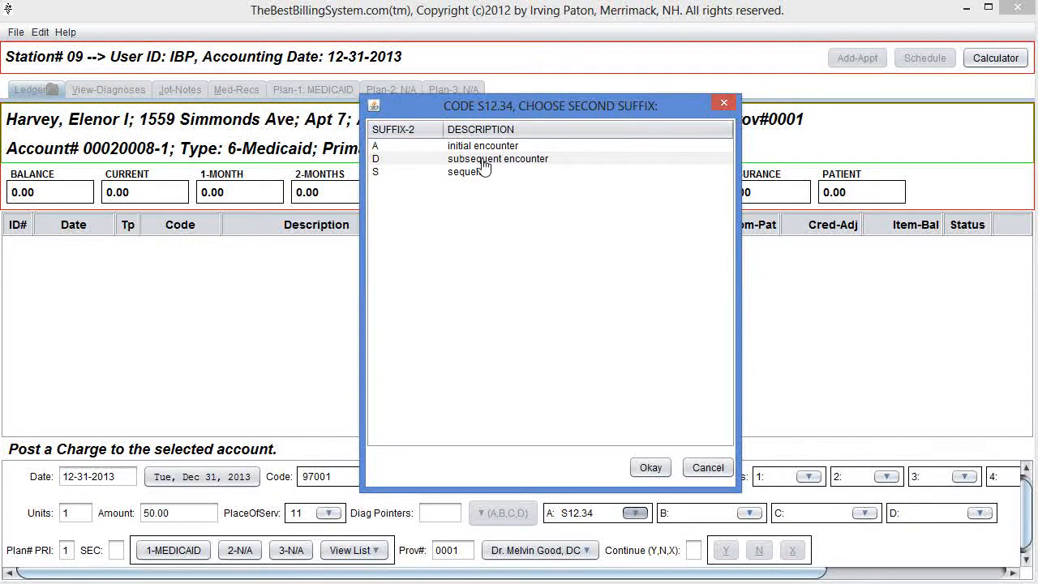
double_click(484, 161)
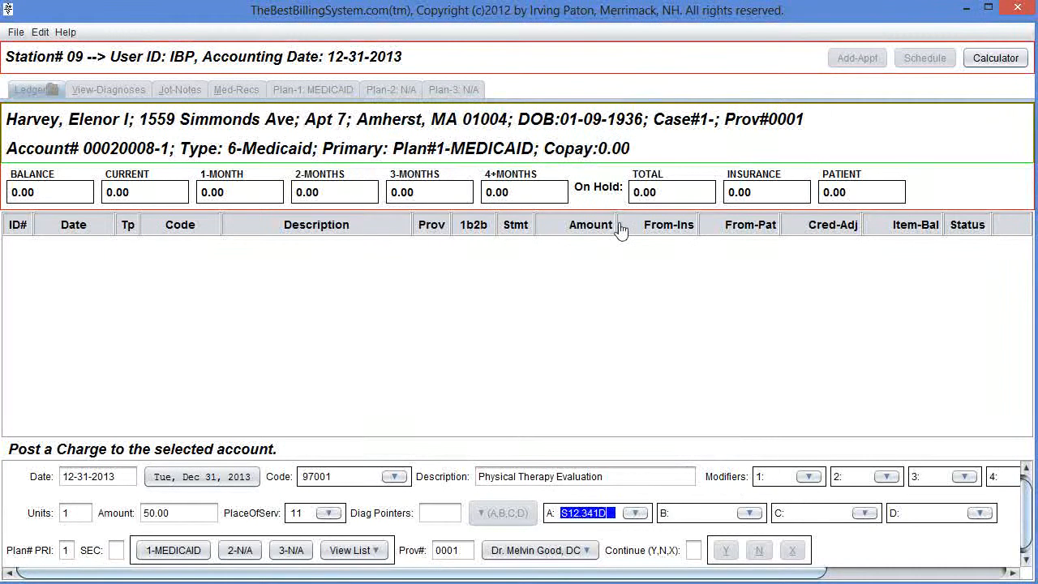
Set the diagnosis pointer to 1 and post the charge to the ledger.
key(Tab)
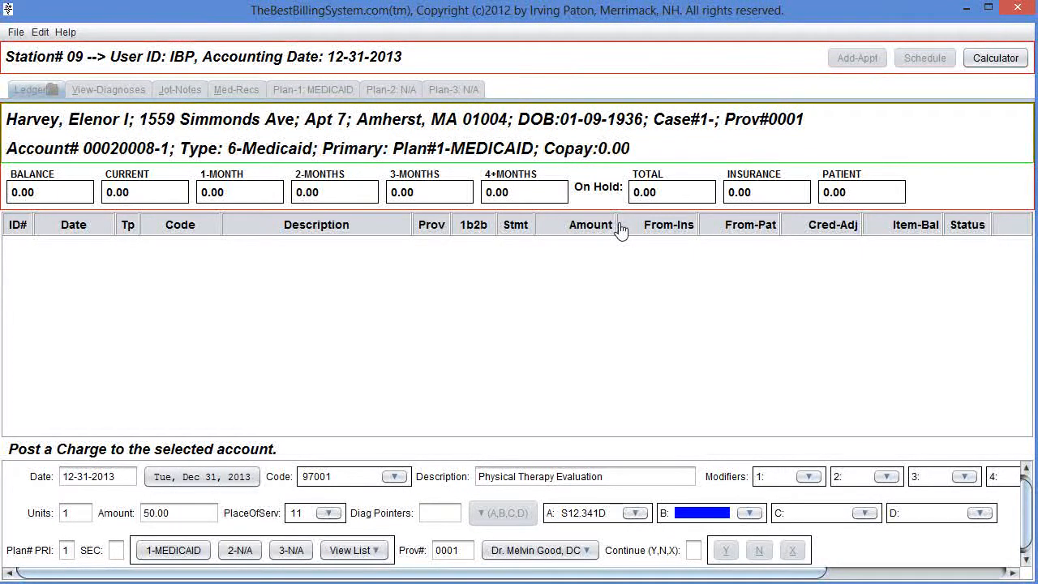
key(Return)
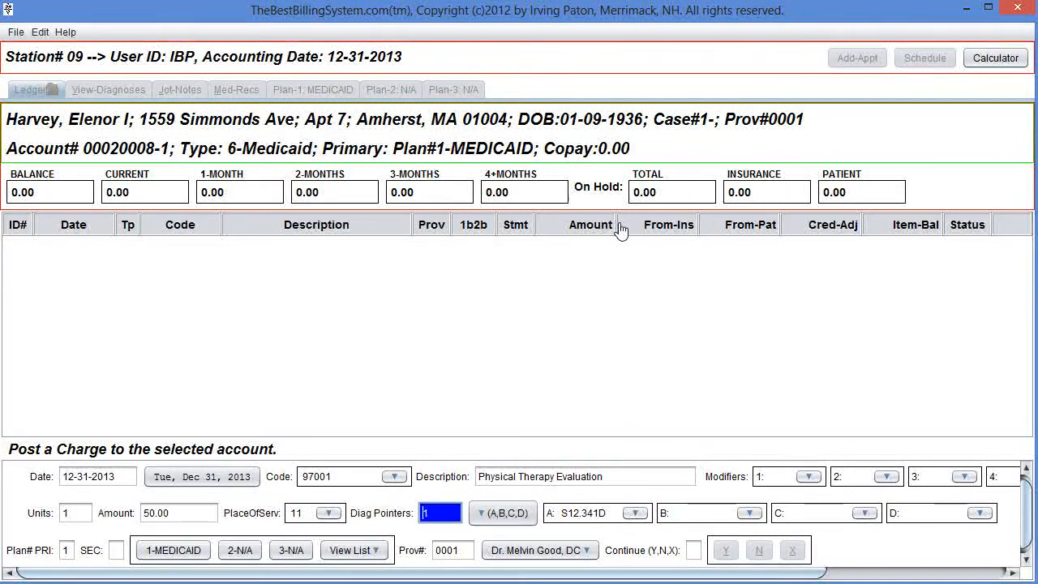
key(Return)
key(Return)
key(Return)
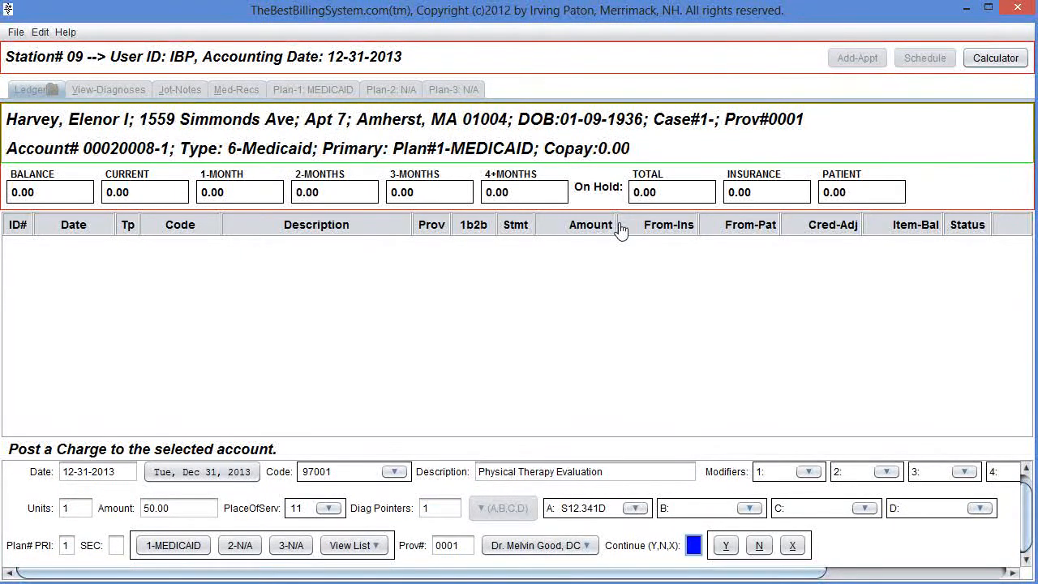
key(Return)
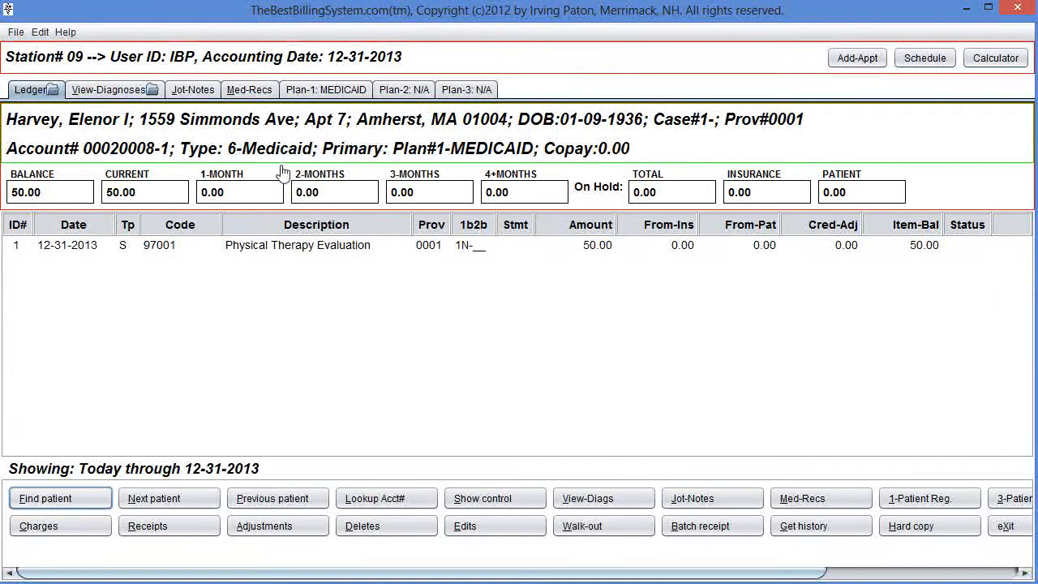
View the patient's Plan 1 Medicaid carrier details and close them.
click(325, 90)
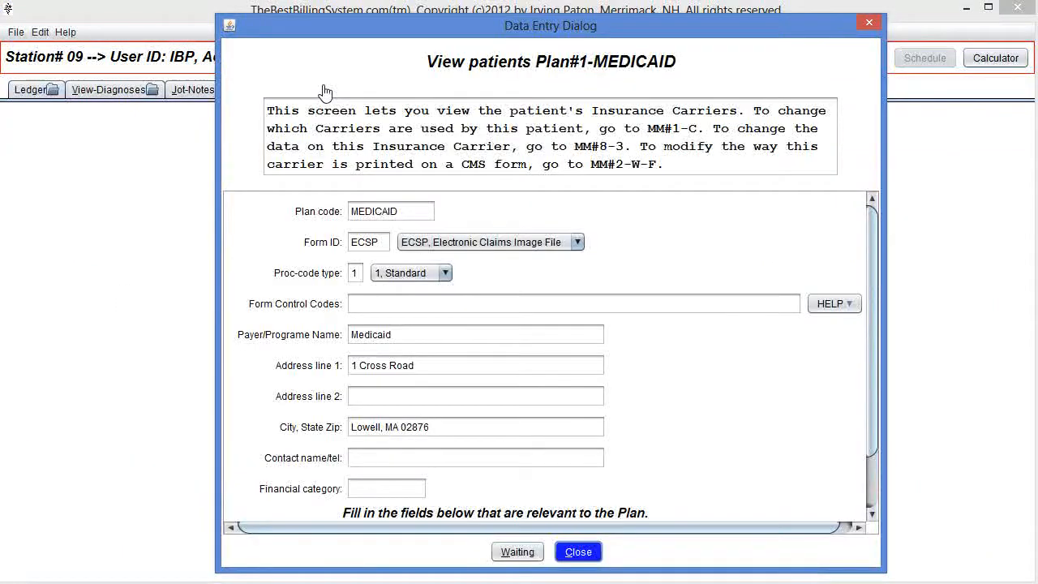
click(580, 554)
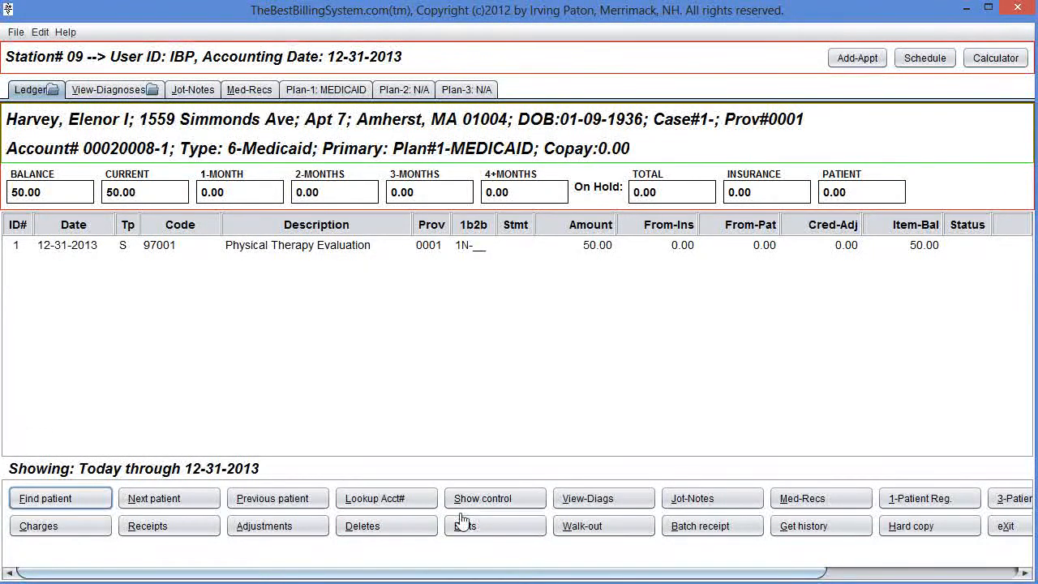
click(621, 527)
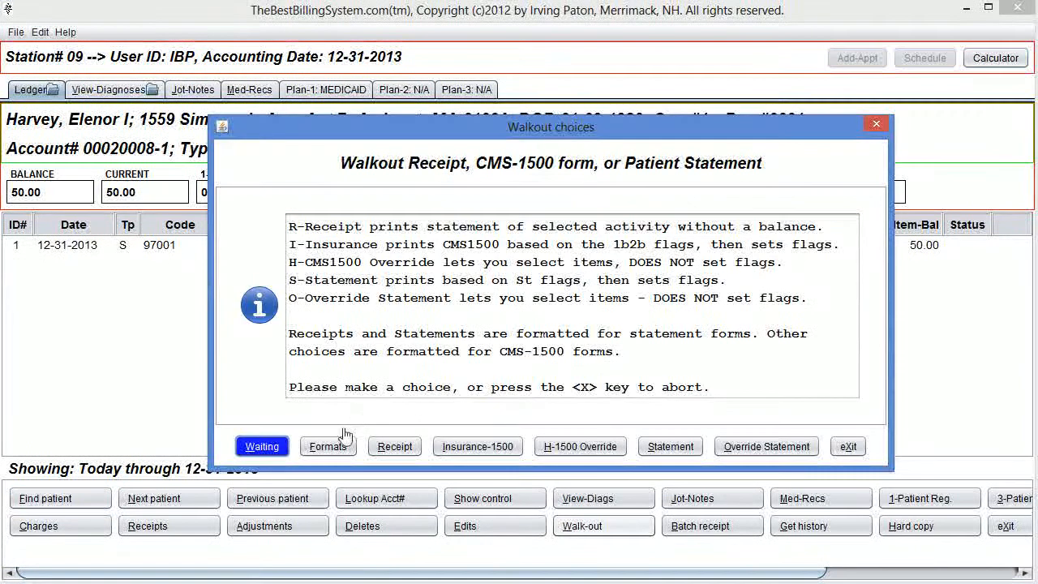
click(331, 448)
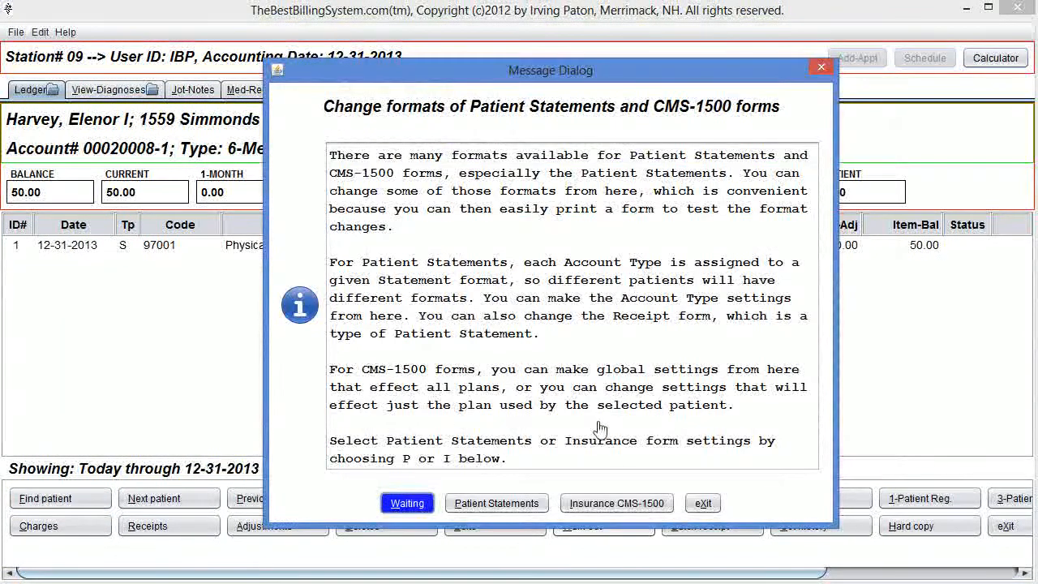
click(610, 504)
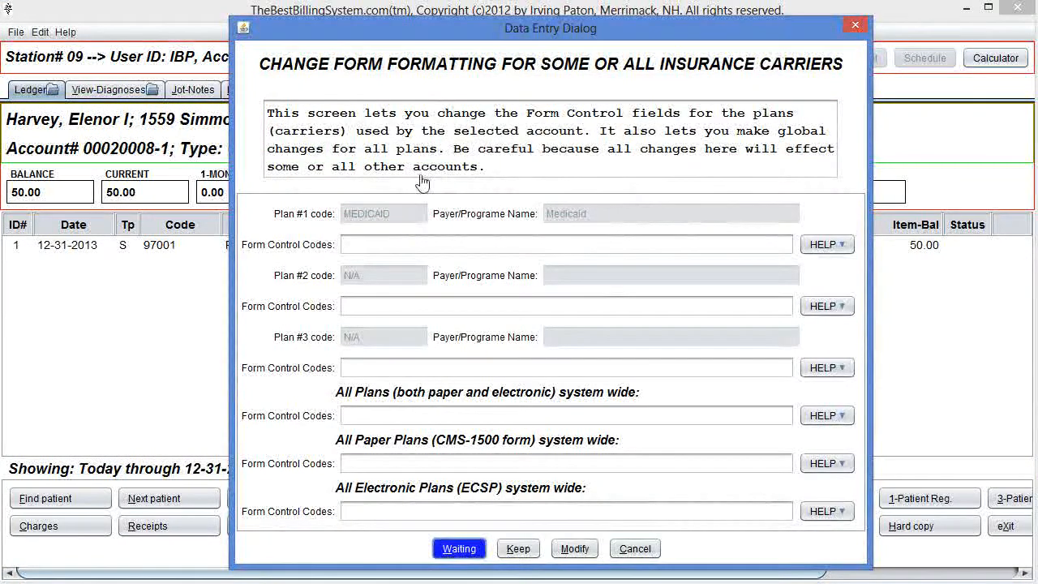
click(573, 549)
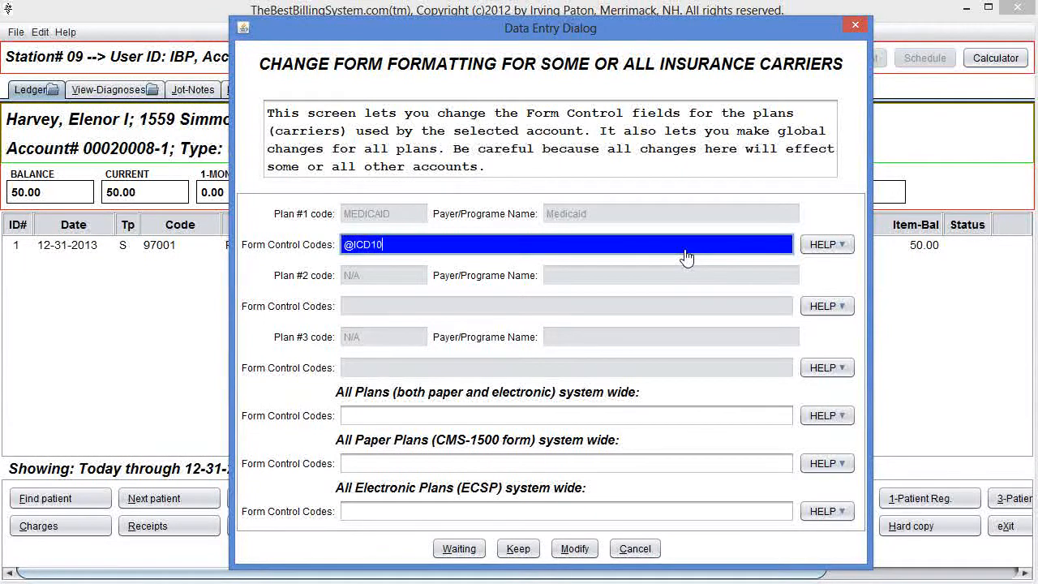
key(Tab)
key(Tab)
key(Tab)
key(Tab)
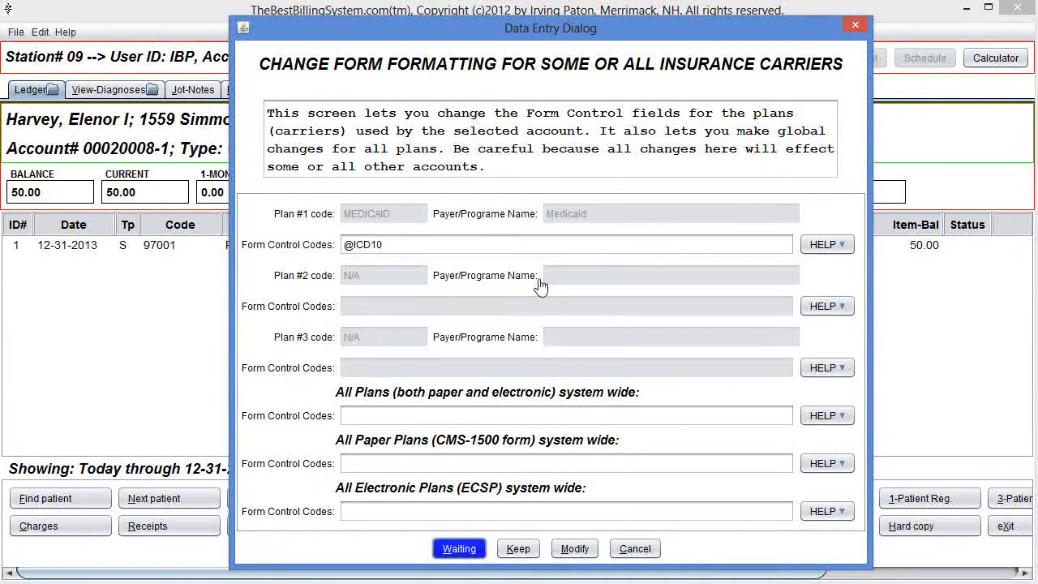
key(Escape)
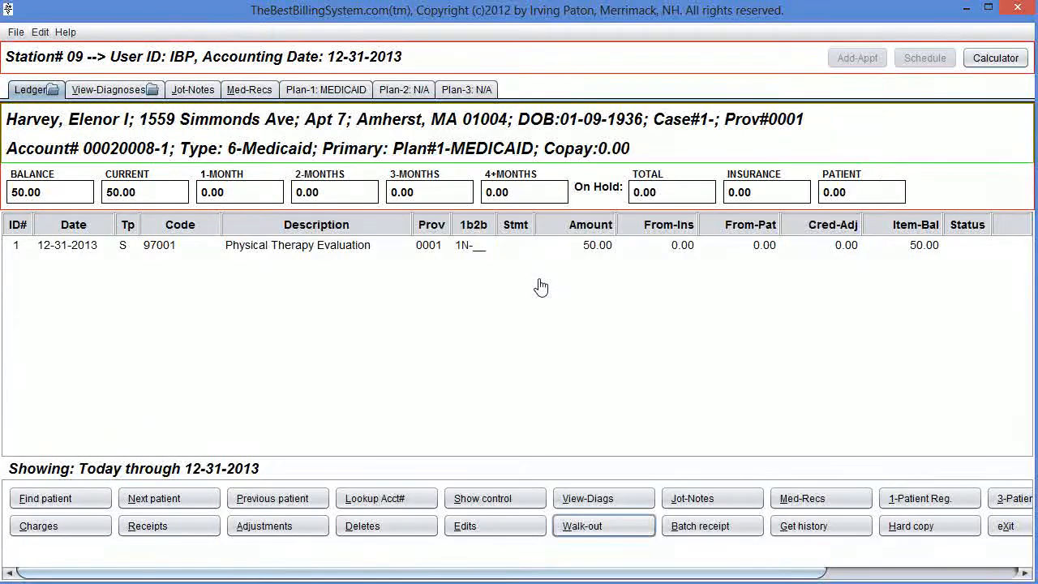
Open the CMS-1500 override print and set its form ID to CMS2, New CMS-1500 paper (02/12).
key(w)
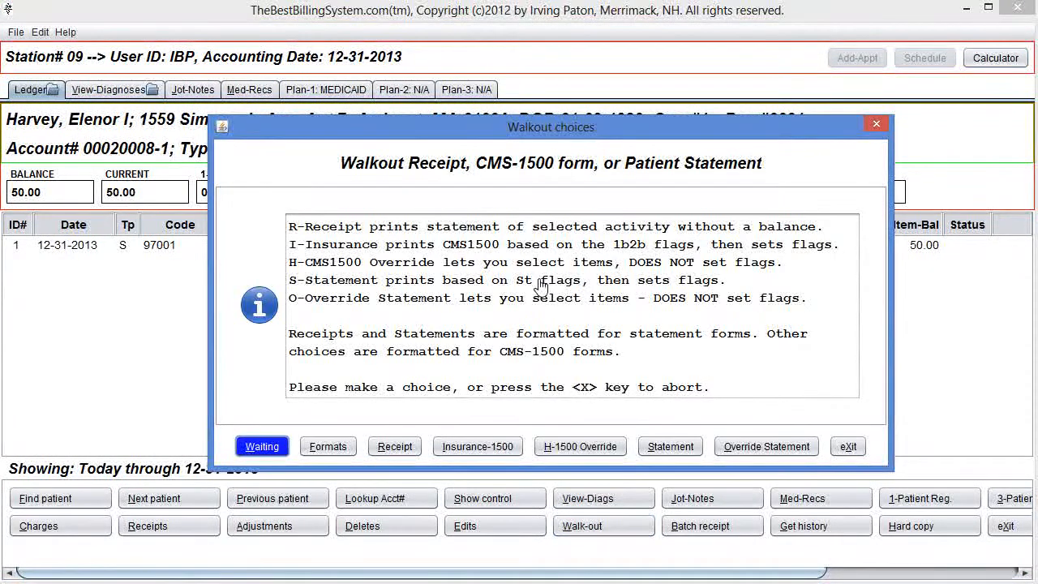
key(h)
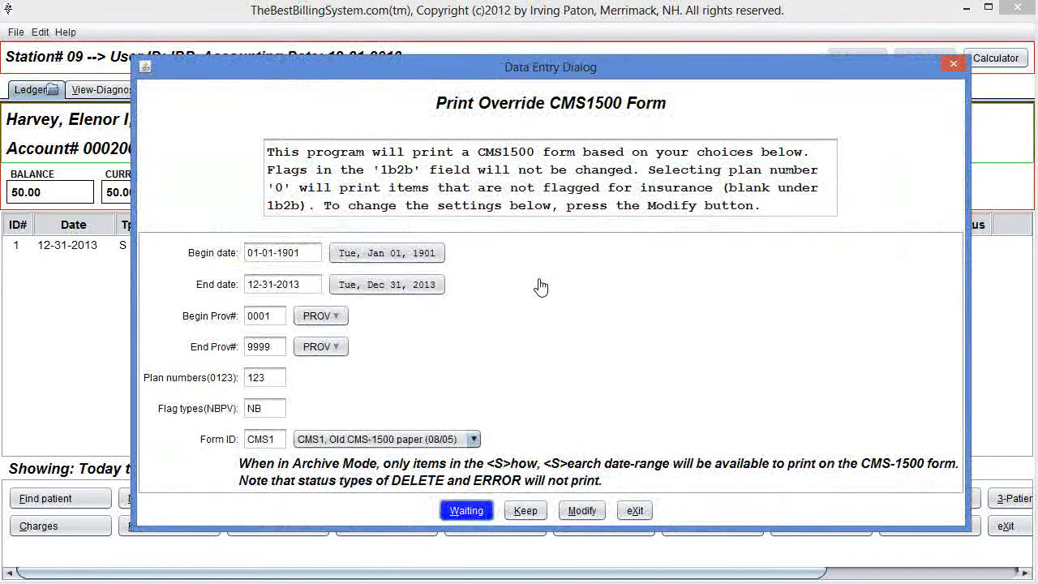
key(m)
key(Tab)
key(Tab)
key(Tab)
key(Tab)
key(Tab)
key(Tab)
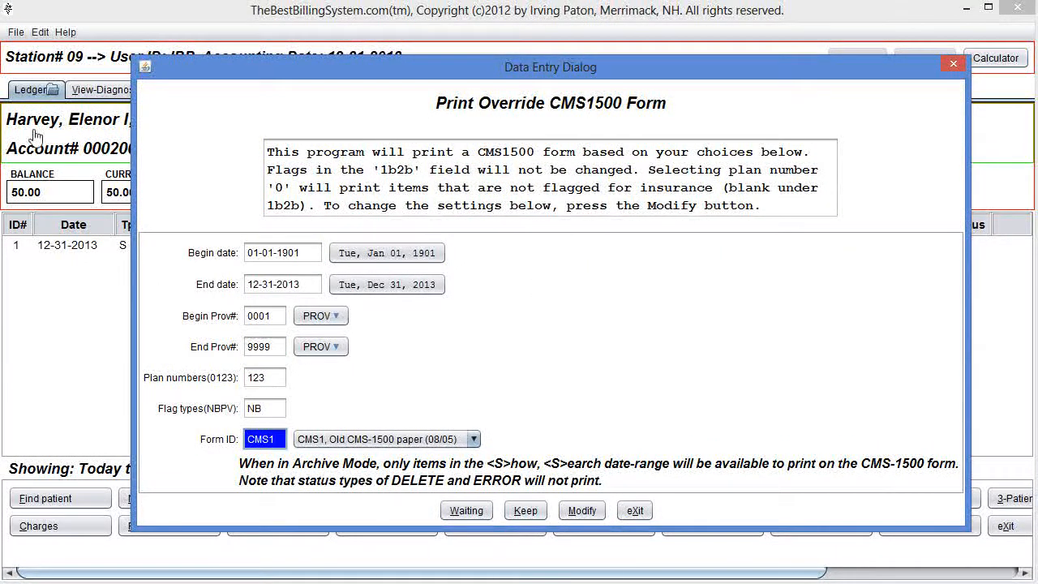
click(446, 442)
click(417, 491)
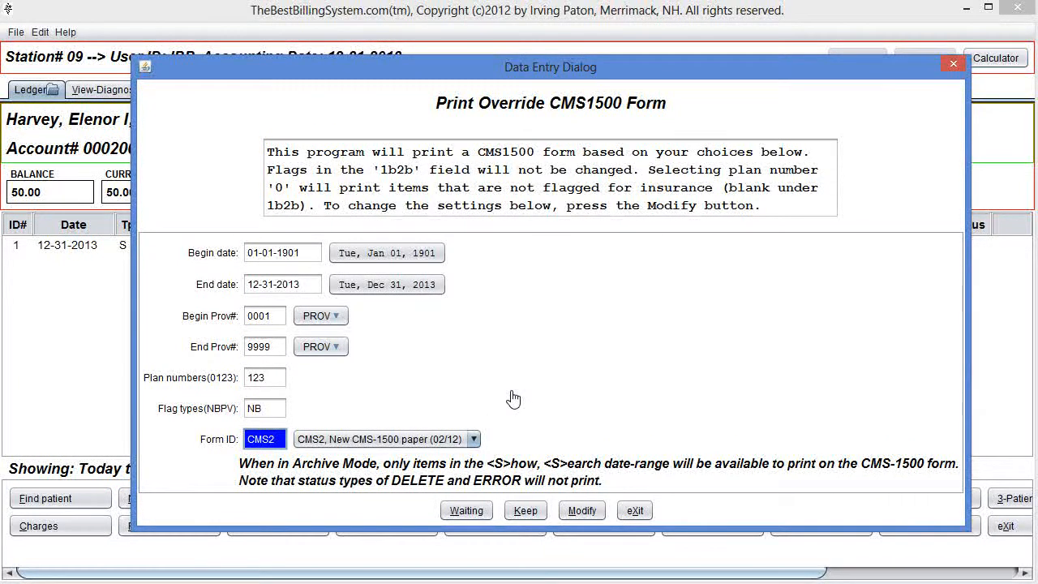
key(Return)
Print the override CMS-1500 form to the screen and close the report viewer.
key(k)
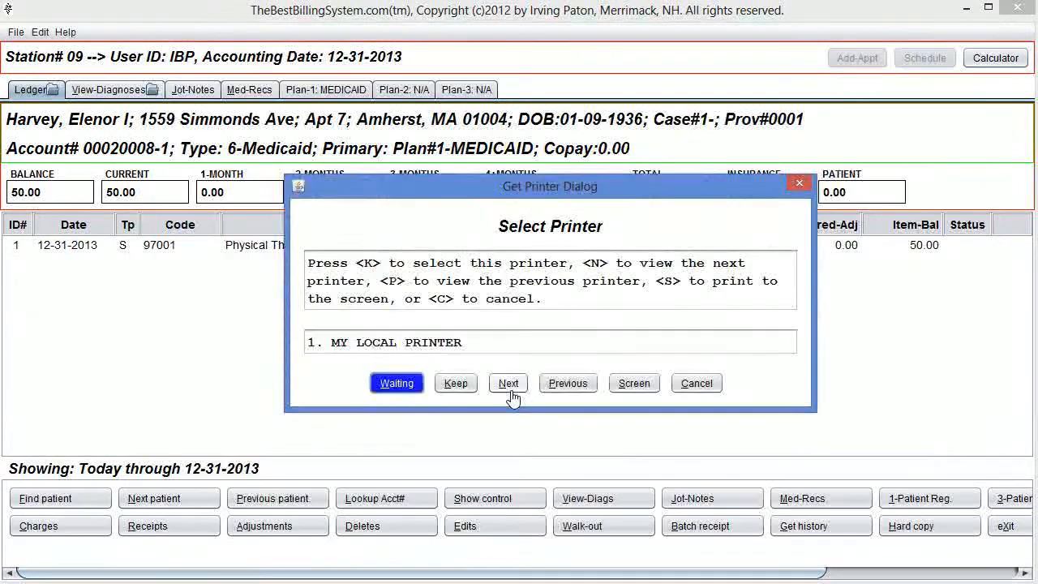
key(s)
key(s)
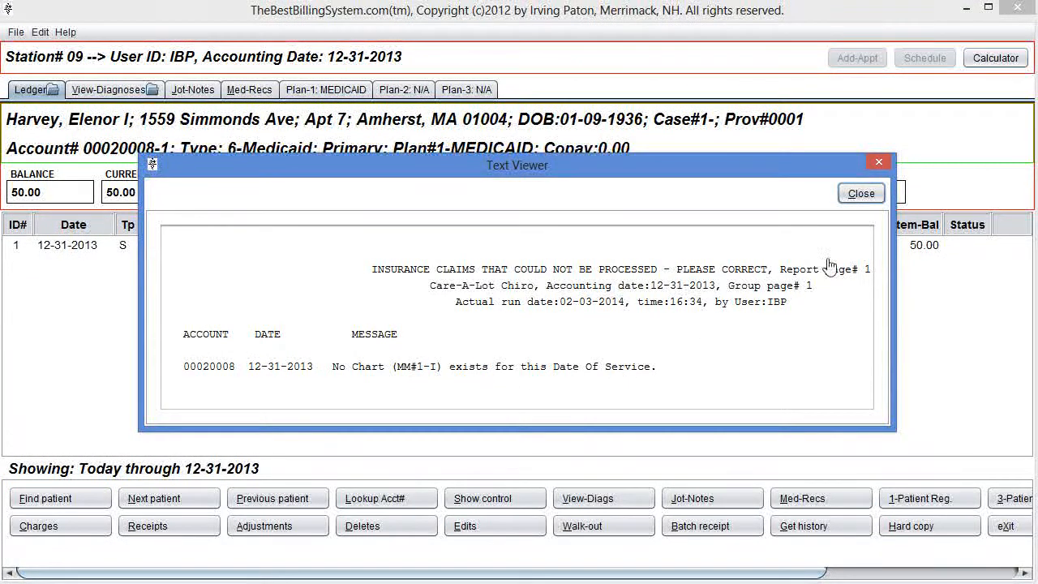
click(861, 194)
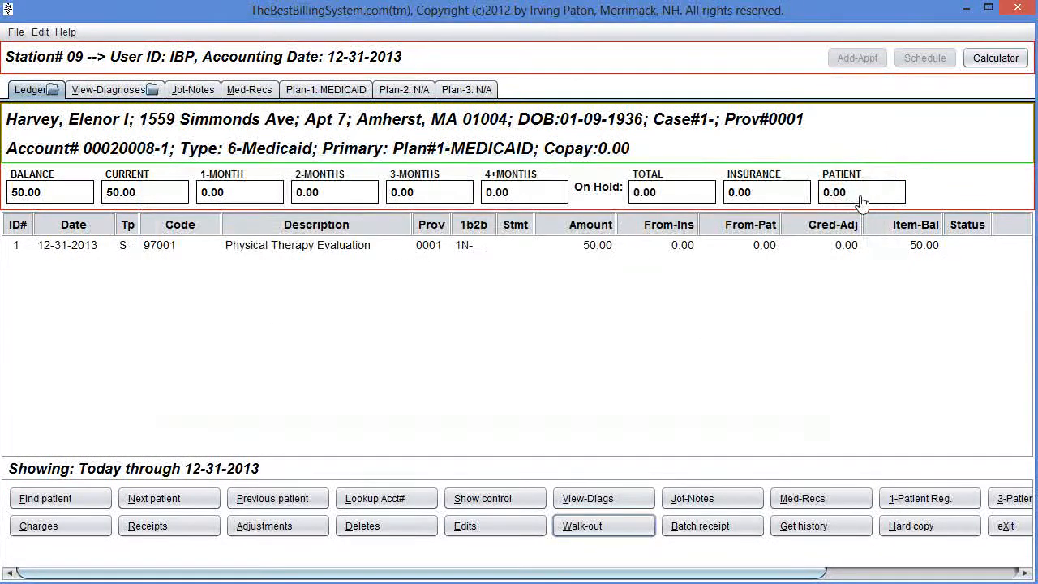
Open the patient's registration and view the insurance chart data.
key(x)
key(1)
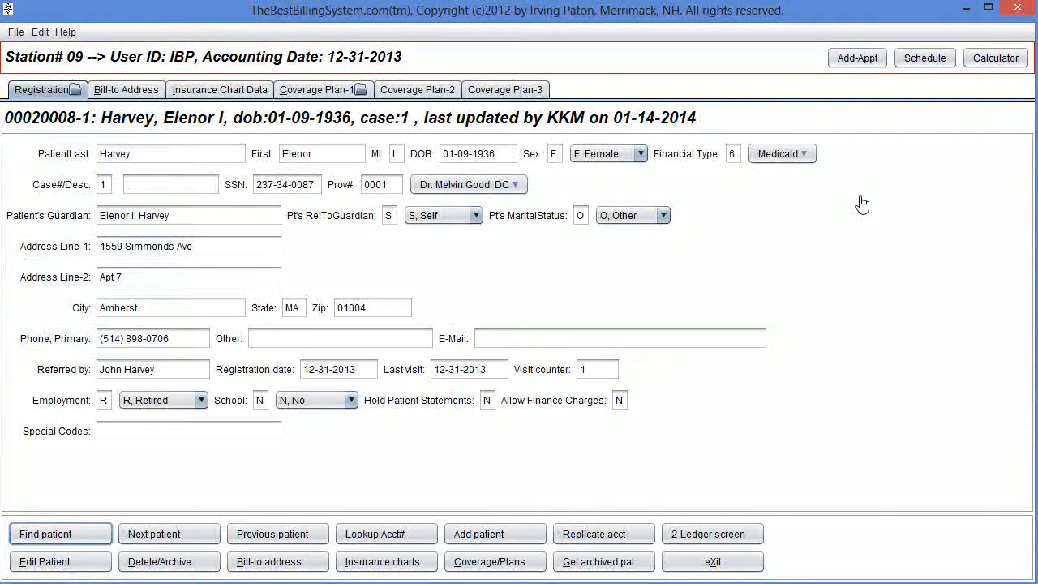
key(i)
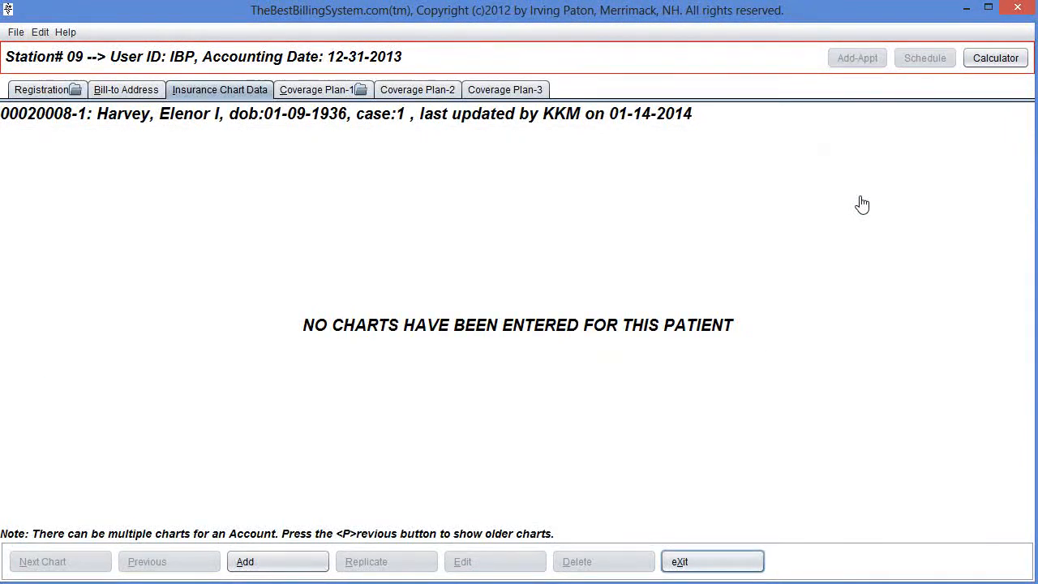
Add a new insurance chart for the patient with its default values and keep it.
key(a)
key(Tab)
key(Tab)
key(Tab)
key(Tab)
key(Tab)
key(Tab)
key(Tab)
key(Tab)
key(Tab)
key(Tab)
key(Tab)
key(Tab)
key(Tab)
key(Tab)
key(Tab)
key(Tab)
key(Tab)
key(Tab)
key(Tab)
key(Tab)
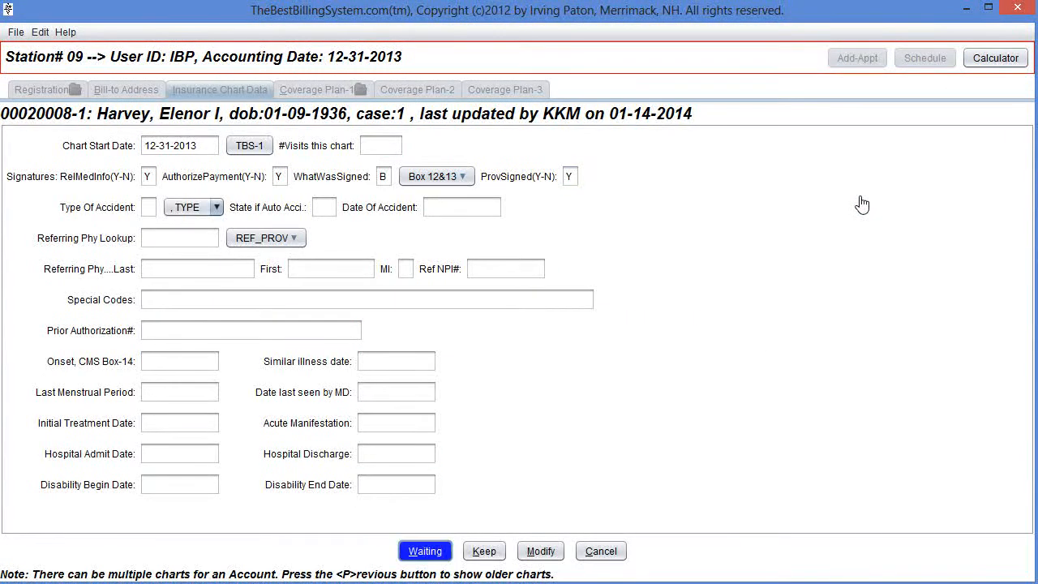
key(k)
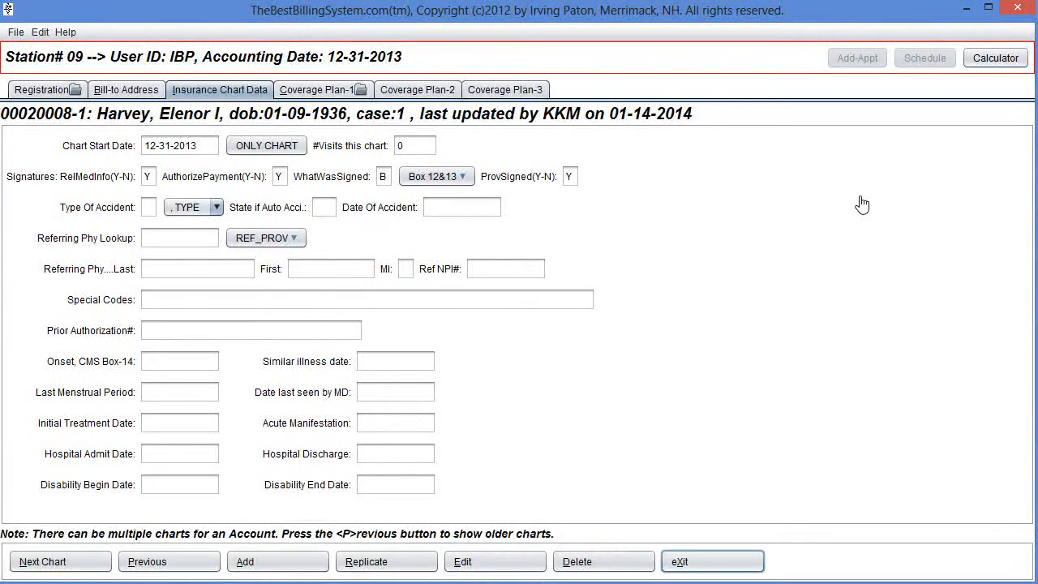
Return to the patient ledger and print the override CMS-1500 form with its default settings to the local printer.
key(x)
key(x)
key(2)
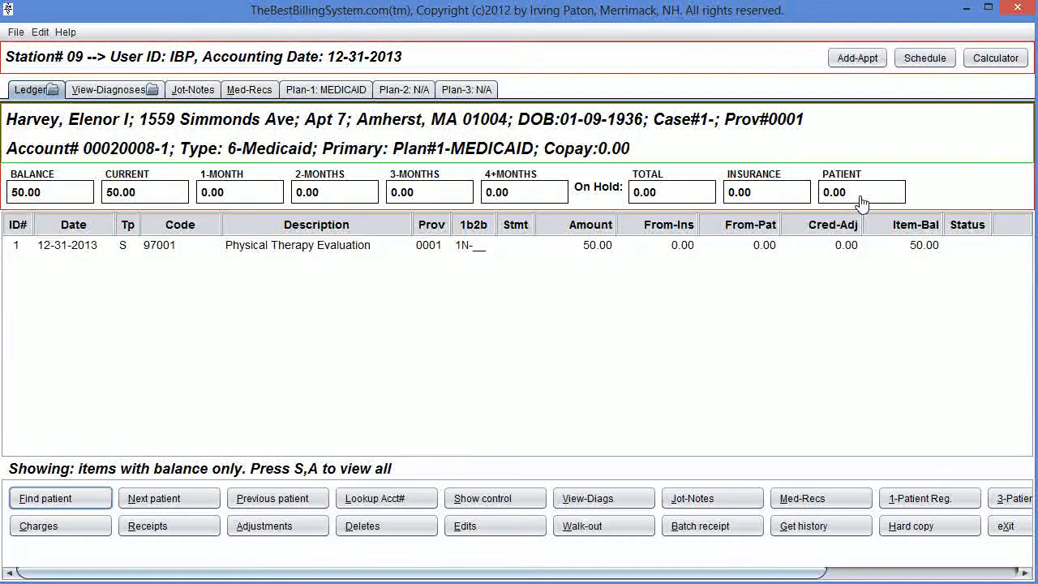
key(w)
key(h)
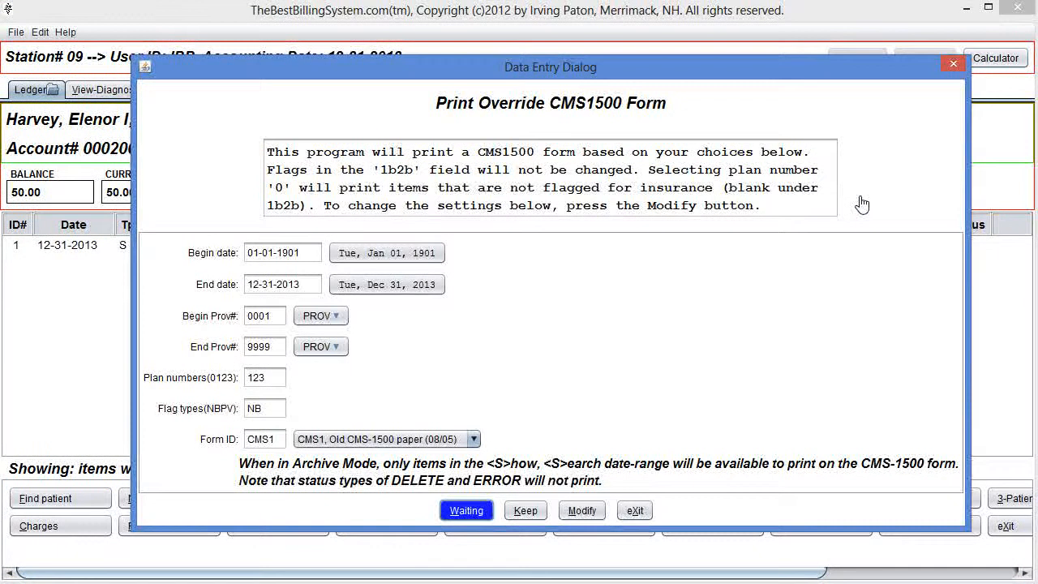
key(k)
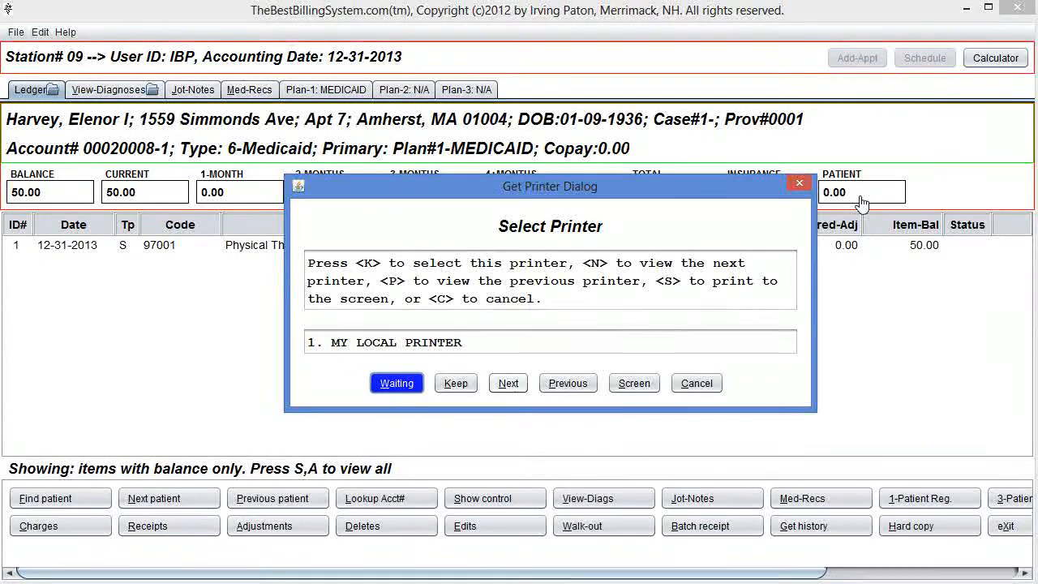
key(k)
Reopen the CMS-1500 override print, set its form ID to CMS2, and keep the settings.
key(w)
key(h)
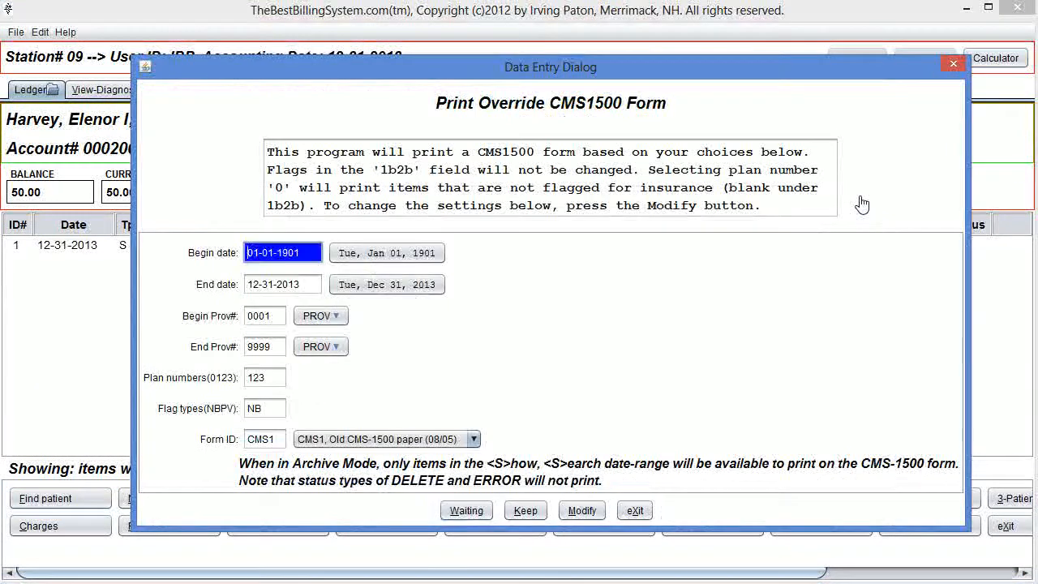
key(m)
key(Tab)
key(Tab)
key(Tab)
key(Tab)
key(Tab)
key(Tab)
text(CMS2)
key(Return)
key(k)
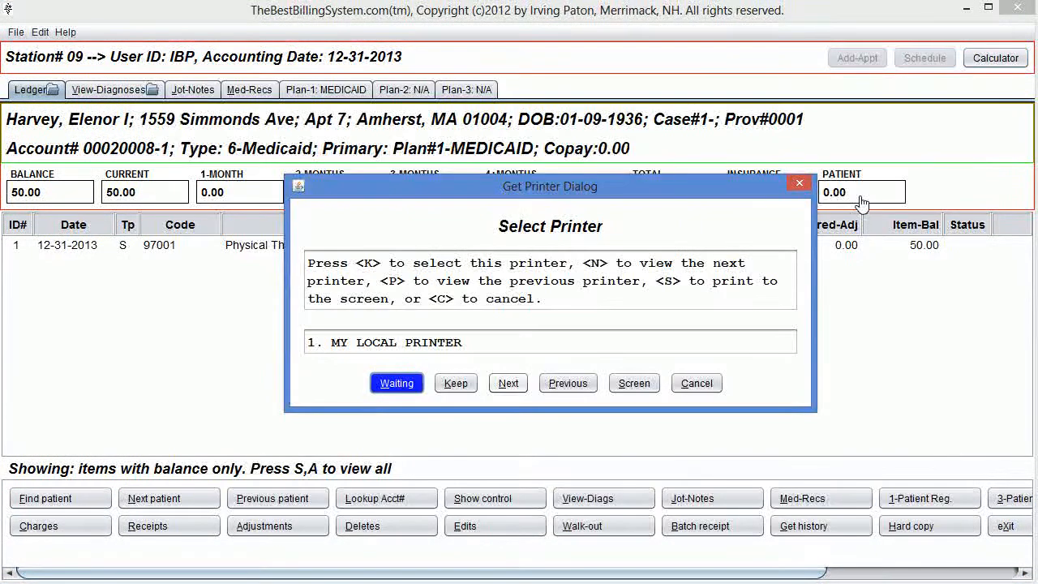
Print the override CMS-1500 form, scroll through the diagnosis and service lines, and close the viewer.
key(k)
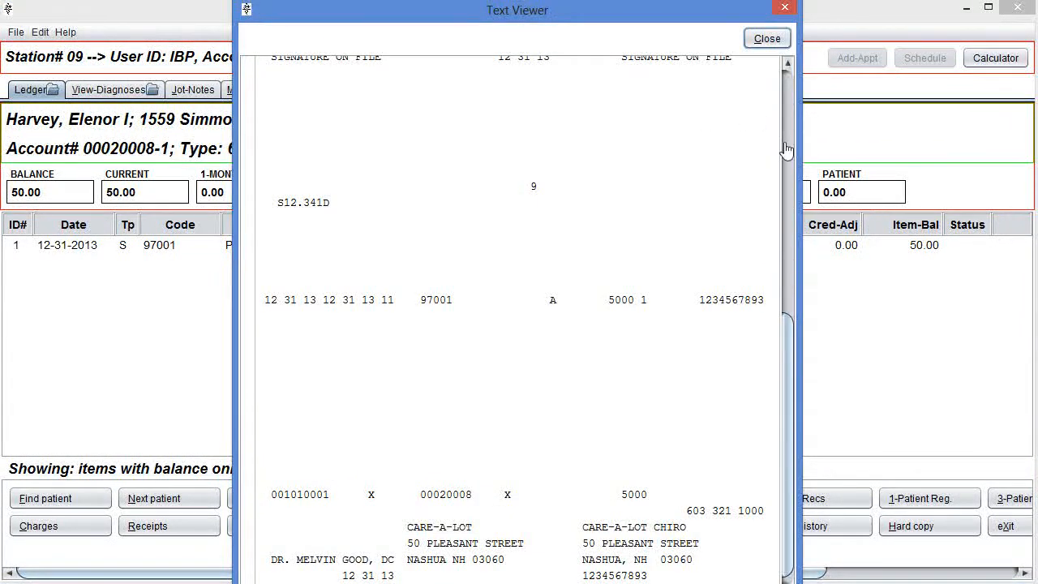
mouse_move(795, 376)
mouse_down()
mouse_move(800, 191)
mouse_move(804, 359)
mouse_up()
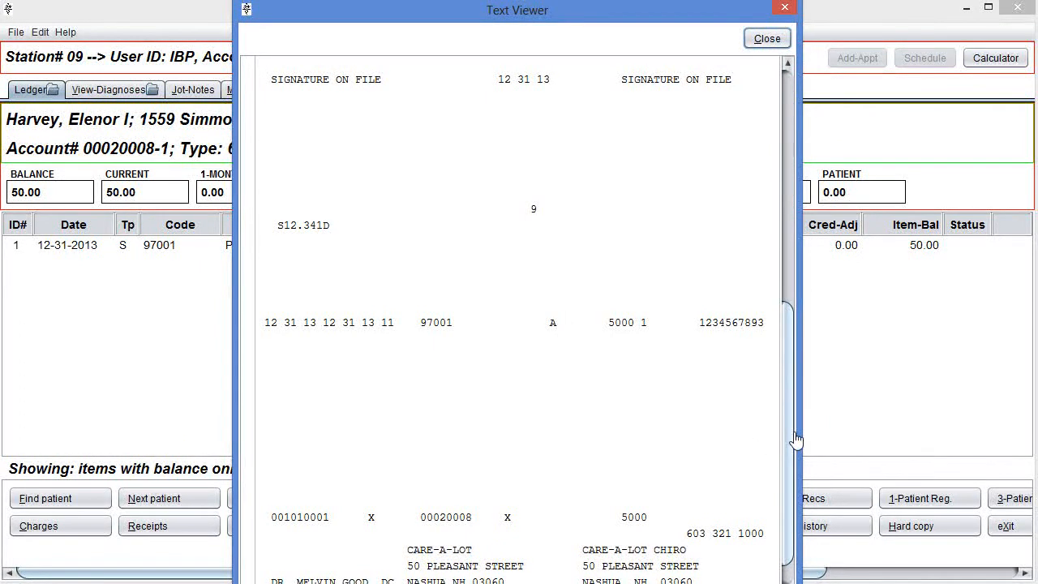
mouse_move(796, 440)
mouse_down()
mouse_move(800, 477)
mouse_move(791, 204)
mouse_move(807, 441)
mouse_up()
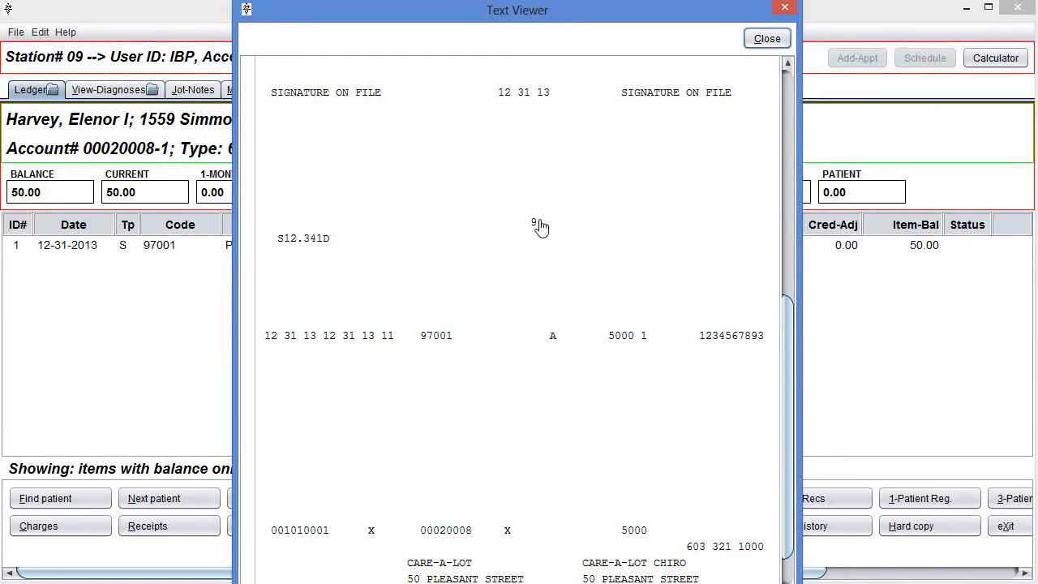
click(767, 40)
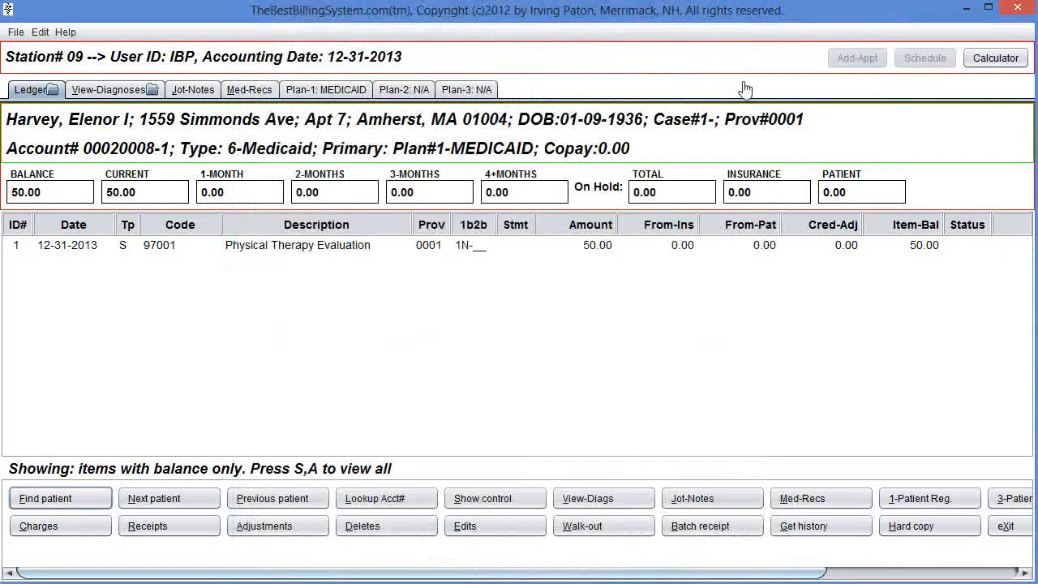